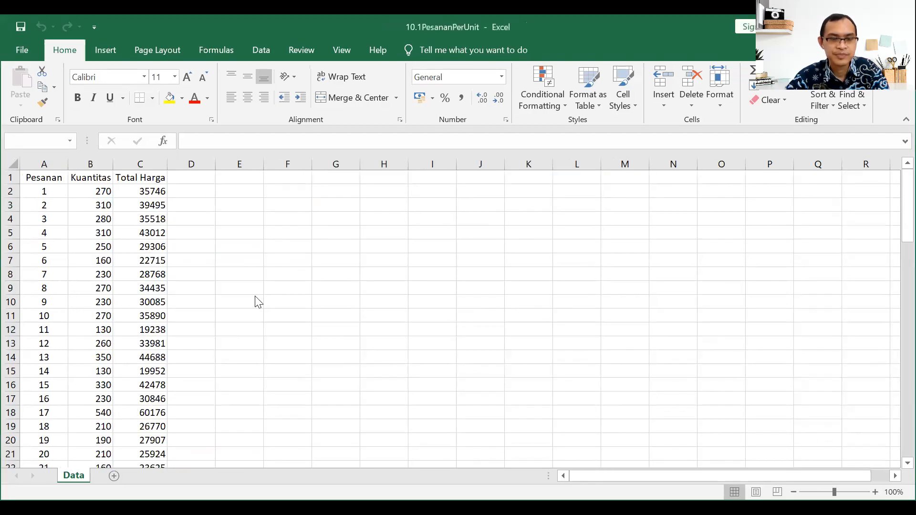
# Examine the Kuantitas and Total Harga columns of the order data
pyautogui.press('Down')
pyautogui.press('Down')
pyautogui.press('Down')
pyautogui.press('Down')
pyautogui.press('Down')
pyautogui.press('Down')
pyautogui.press('Down')
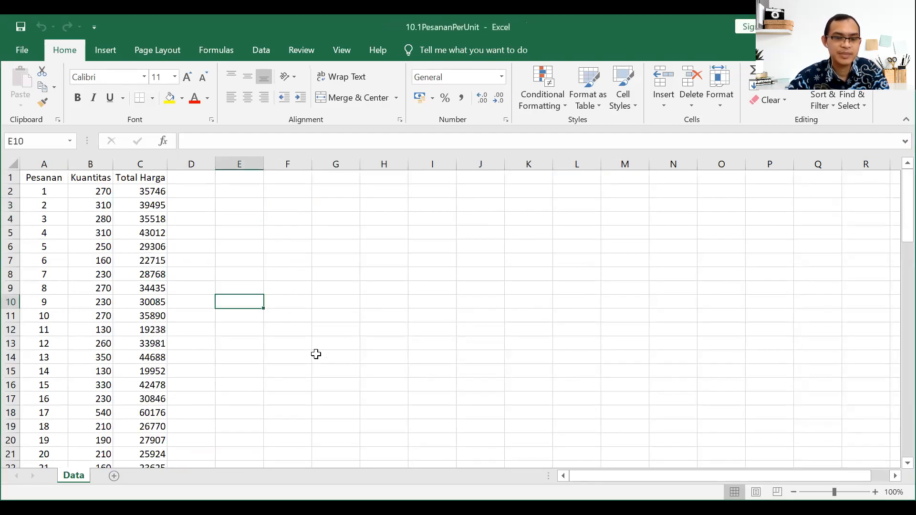
pyautogui.click(272, 251)
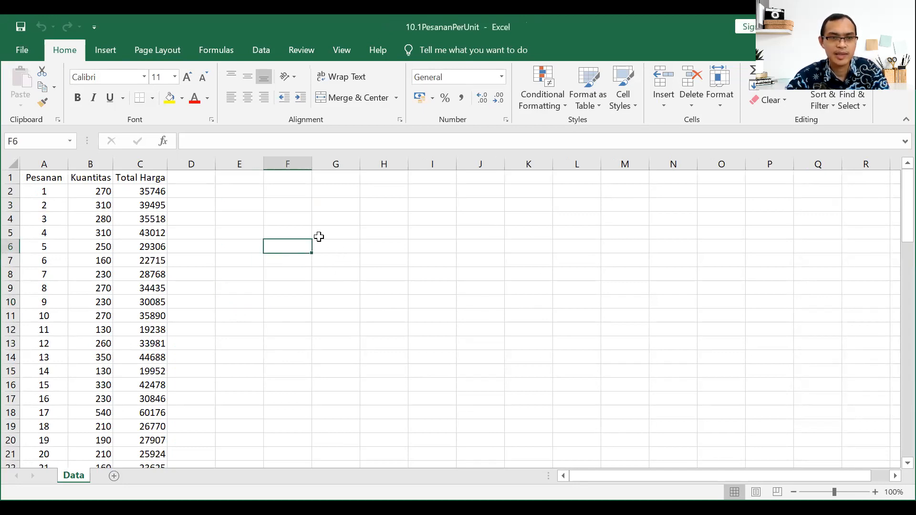
pyautogui.click(87, 179)
pyautogui.click(86, 193)
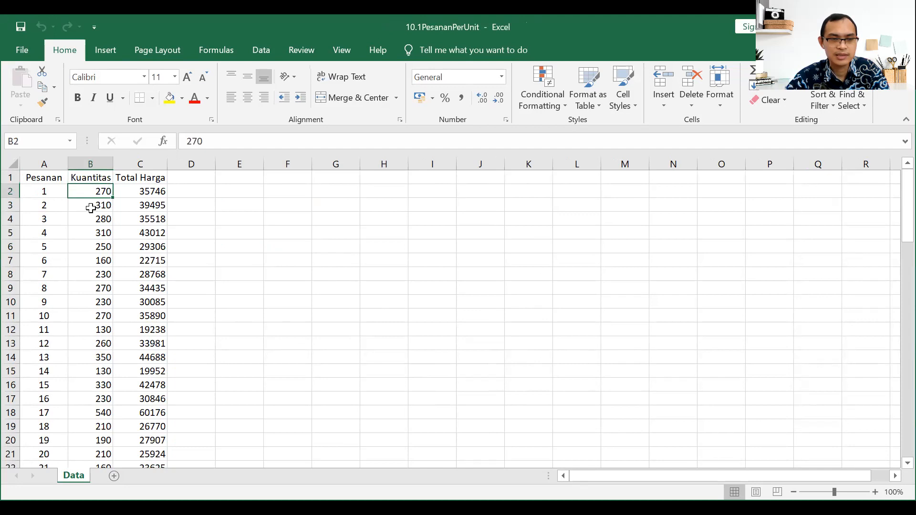
pyautogui.click(105, 241)
pyautogui.click(161, 175)
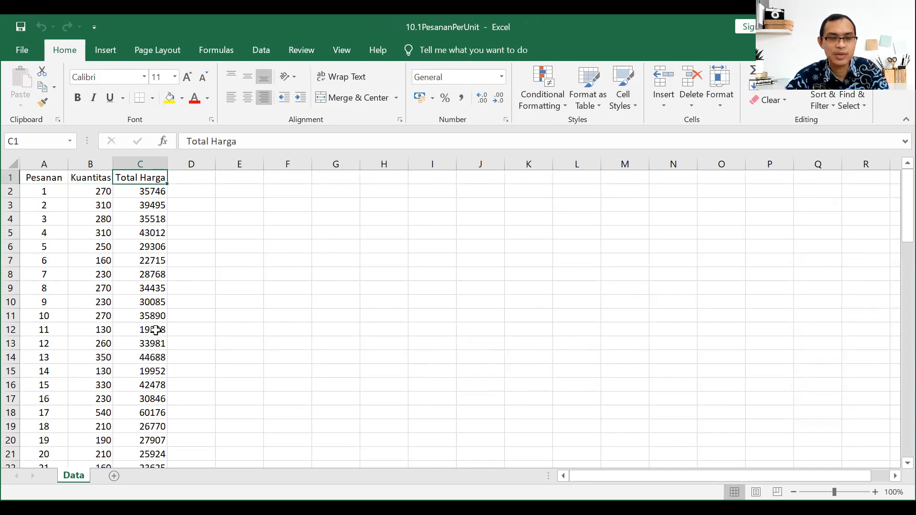
# Calculate the price per unit of the first order in D2 with the formula =C2/B2
pyautogui.click(206, 193)
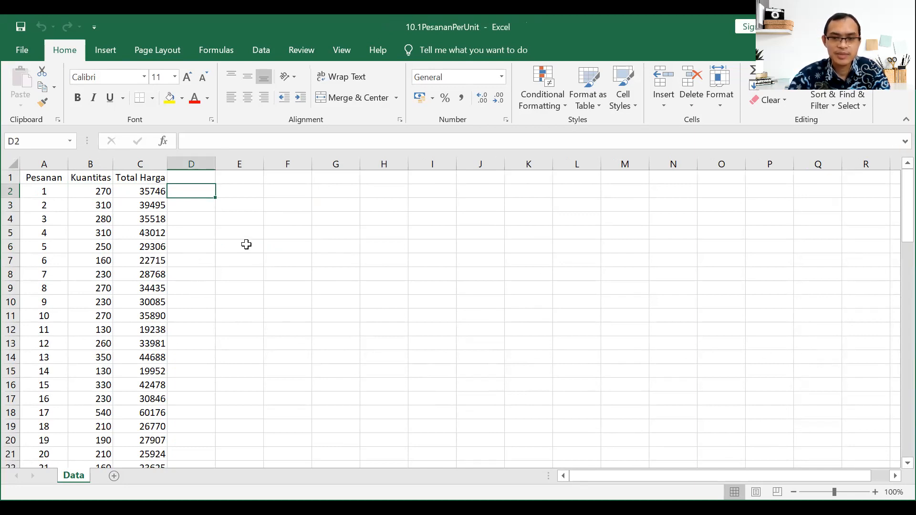
pyautogui.press('F2')
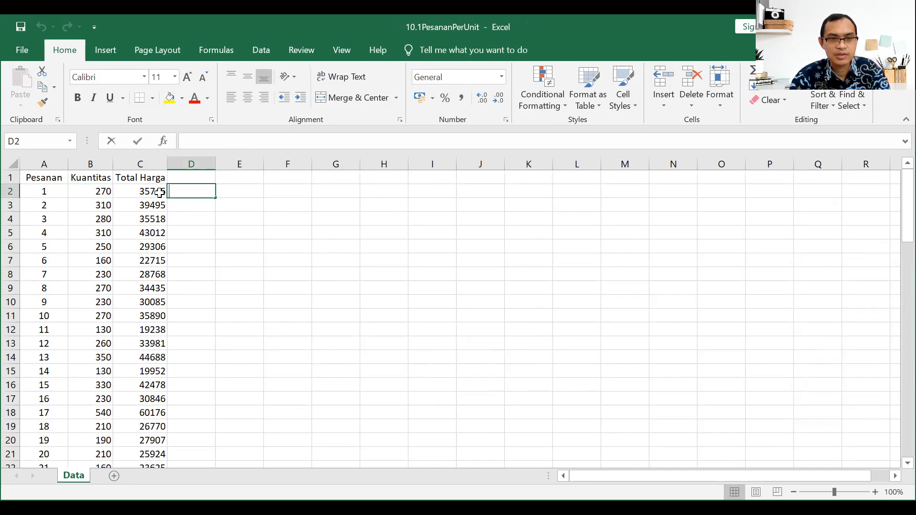
pyautogui.write('=')
pyautogui.click(159, 193)
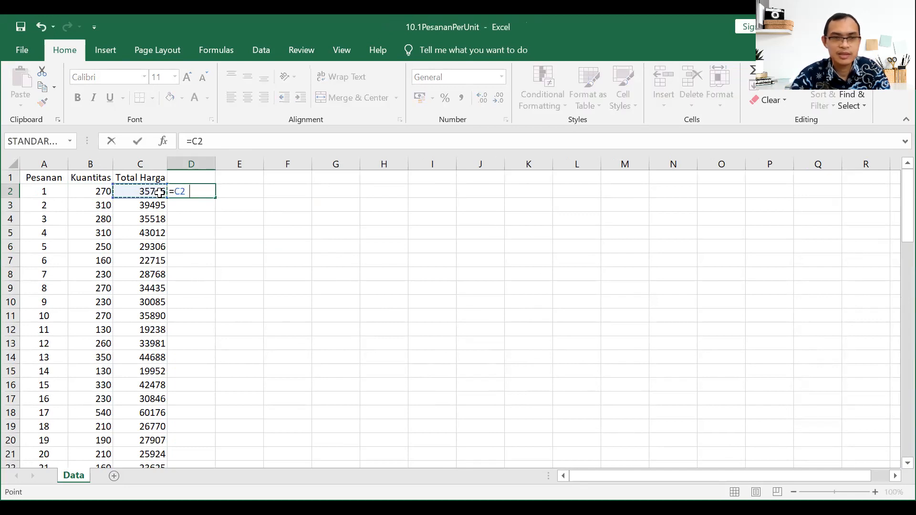
pyautogui.write('/')
pyautogui.click(90, 191)
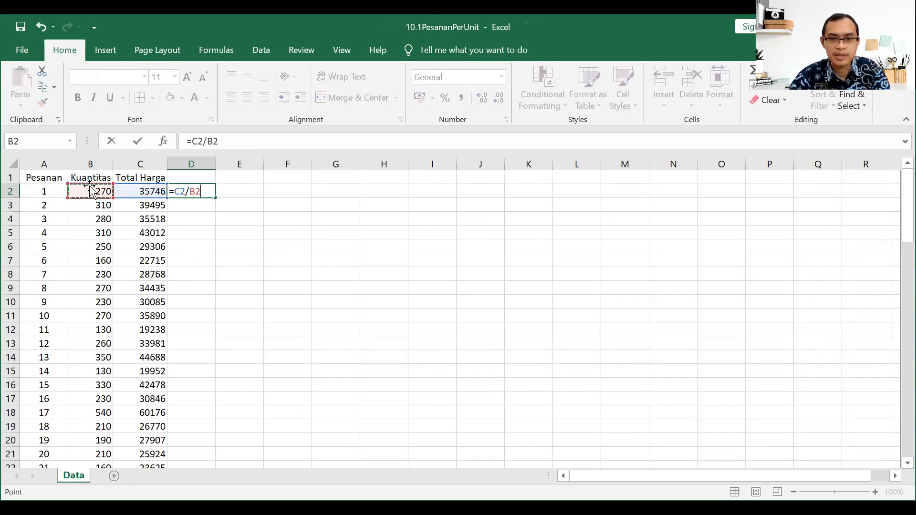
pyautogui.press('Return')
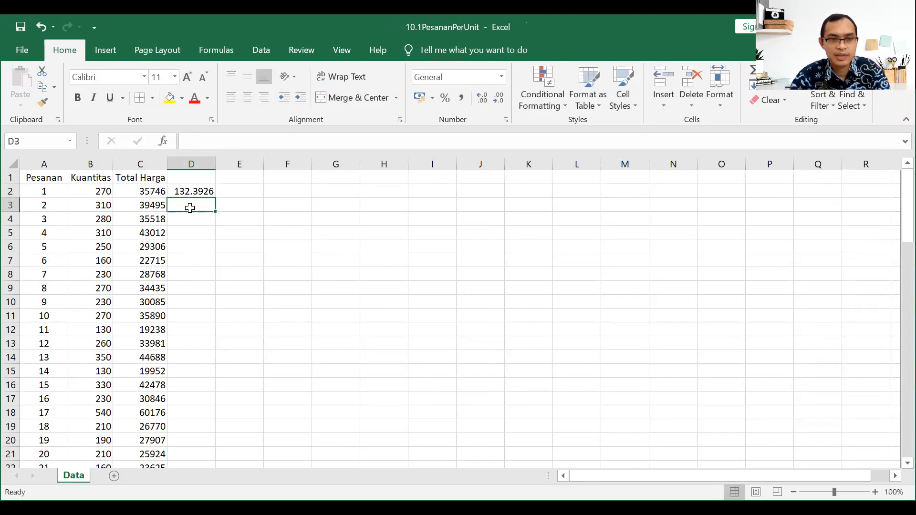
# Fill the unit-price formula from D2 down through D9 and check the copied formula in D3
pyautogui.click(196, 192)
pyautogui.moveTo(214, 198); pyautogui.dragTo(218, 293)
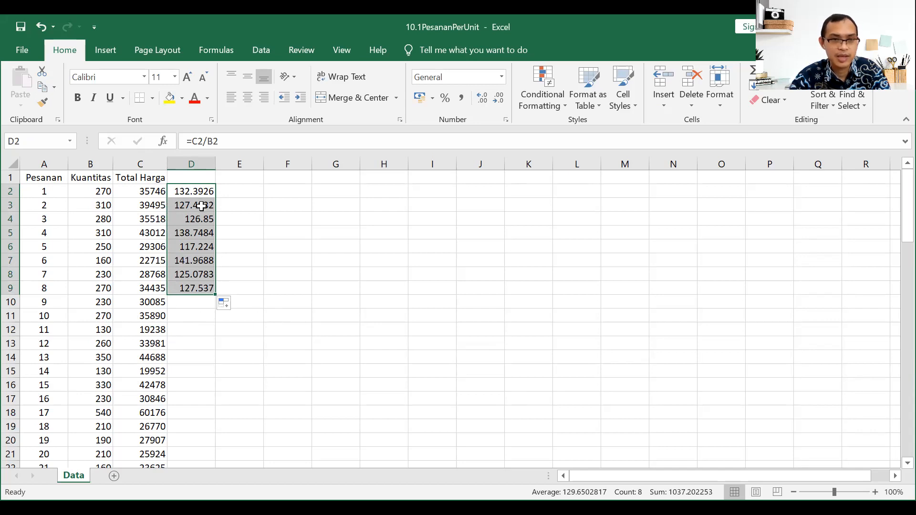
pyautogui.click(232, 216)
pyautogui.click(194, 205)
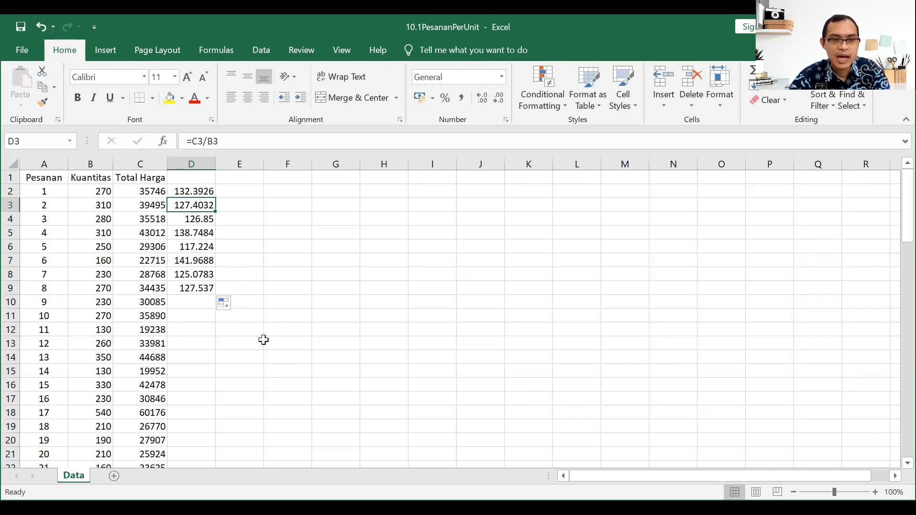
pyautogui.scroll(-8, 252, 323)
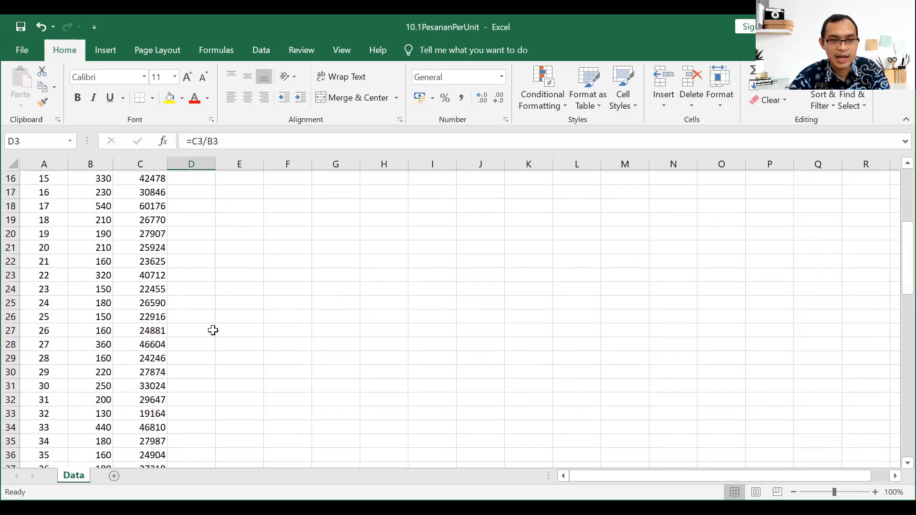
pyautogui.scroll(8, 214, 331)
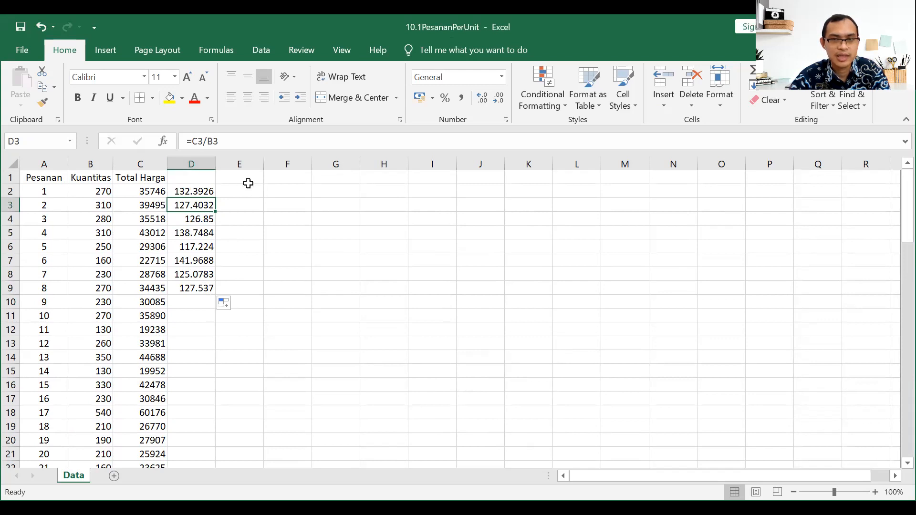
# Delete the whole of column D containing the trial unit prices
pyautogui.moveTo(209, 165); pyautogui.dragTo(208, 164)
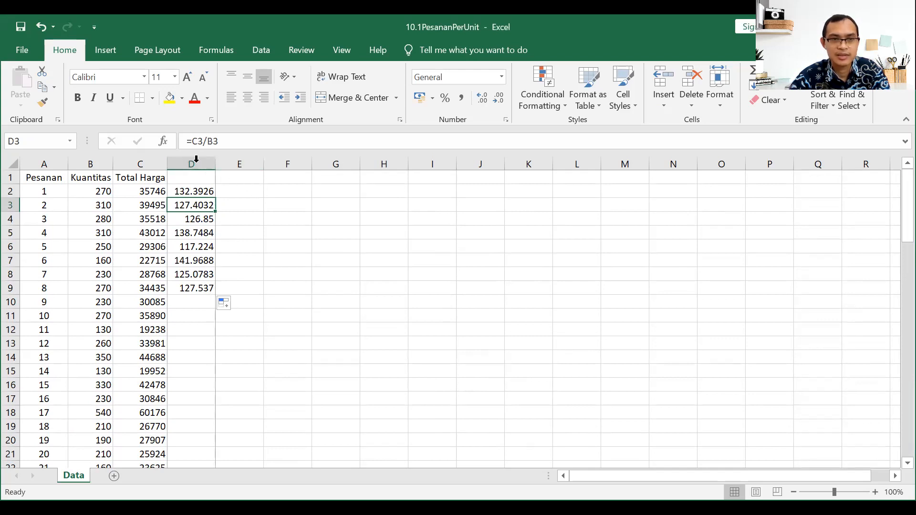
pyautogui.click(195, 163)
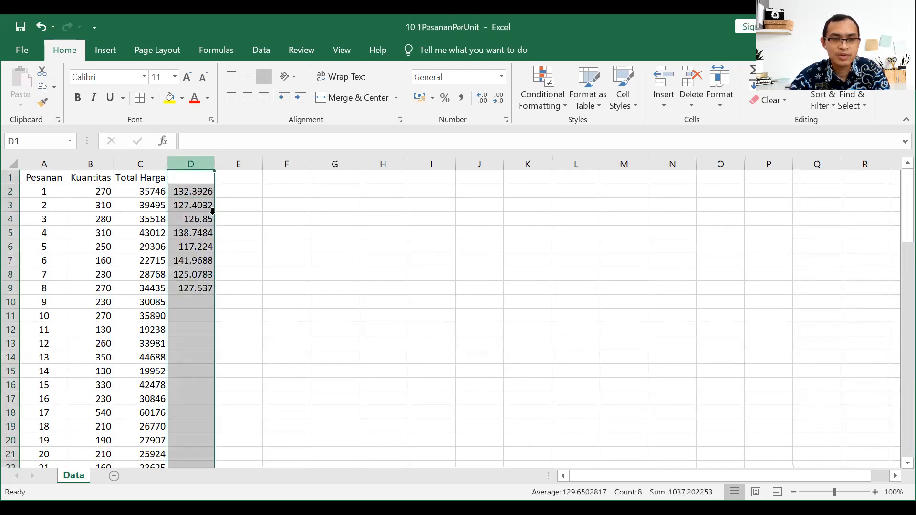
pyautogui.rightClick(196, 166)
pyautogui.click(245, 282)
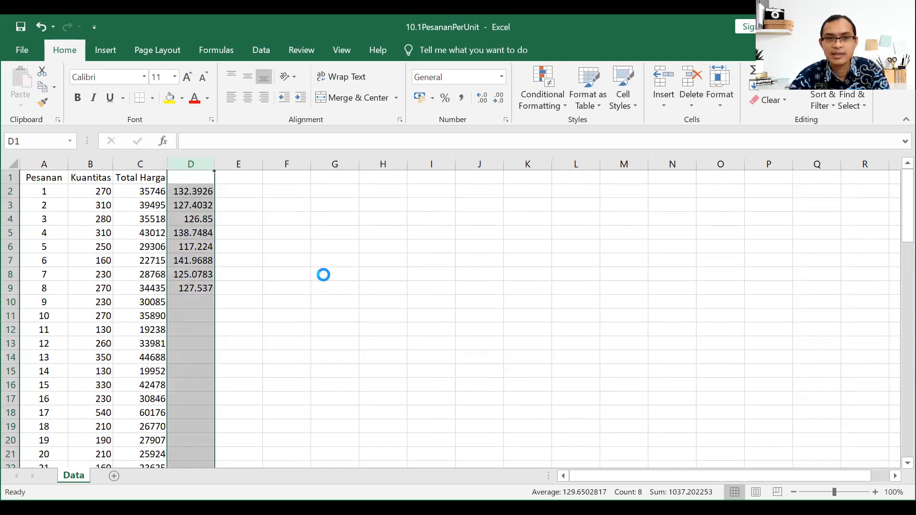
pyautogui.click(484, 261)
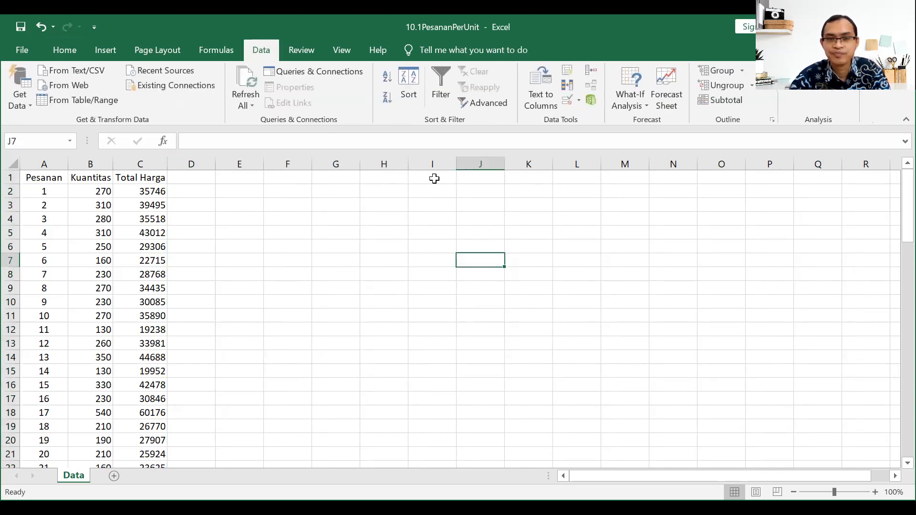
# Start the Regression tool from the Data Analysis tools
pyautogui.click(211, 179)
pyautogui.click(246, 187)
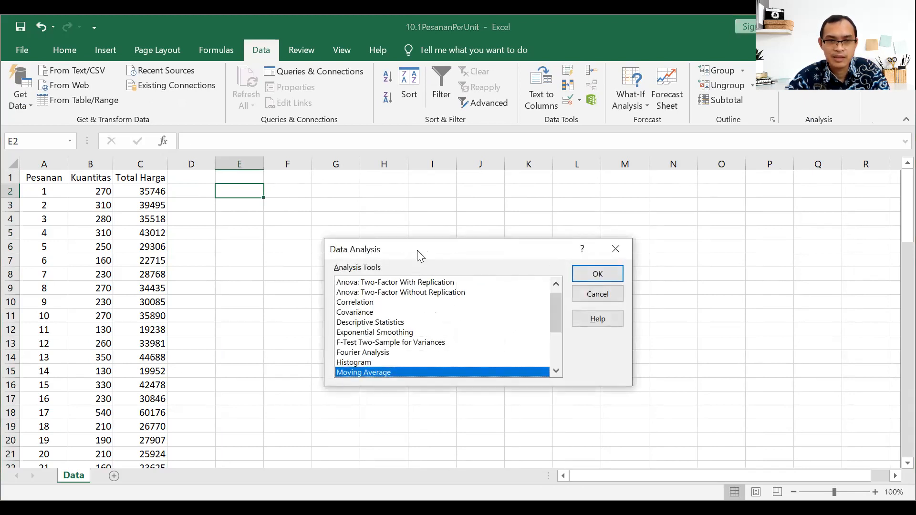
pyautogui.moveTo(417, 250); pyautogui.dragTo(385, 173)
pyautogui.click(327, 249)
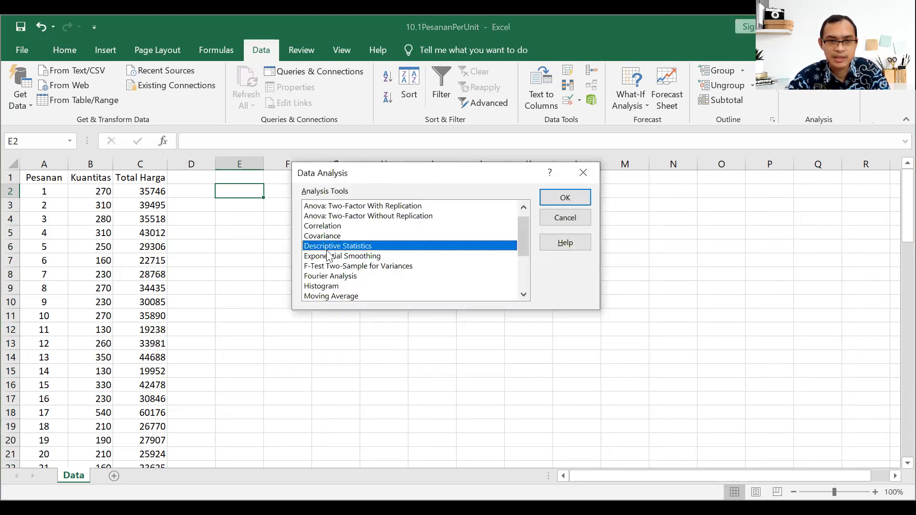
pyautogui.scroll(-2, 329, 255)
pyautogui.click(330, 260)
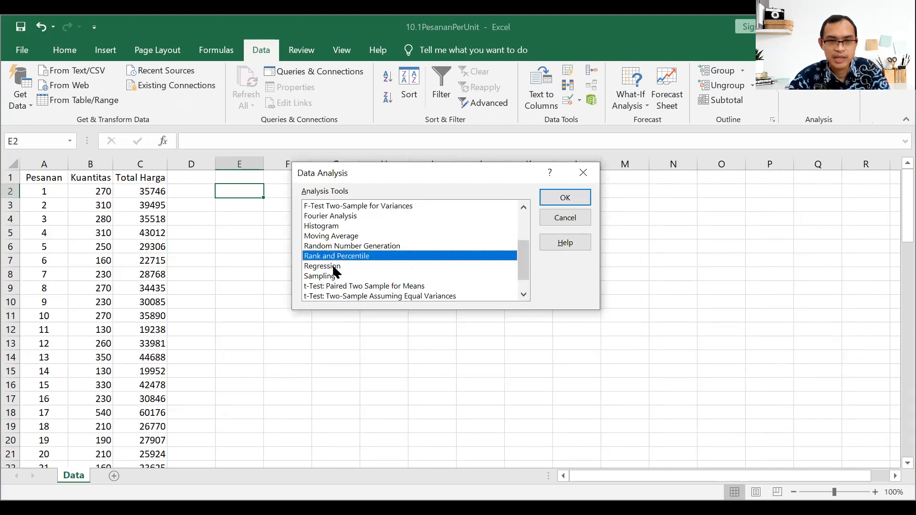
pyautogui.click(335, 267)
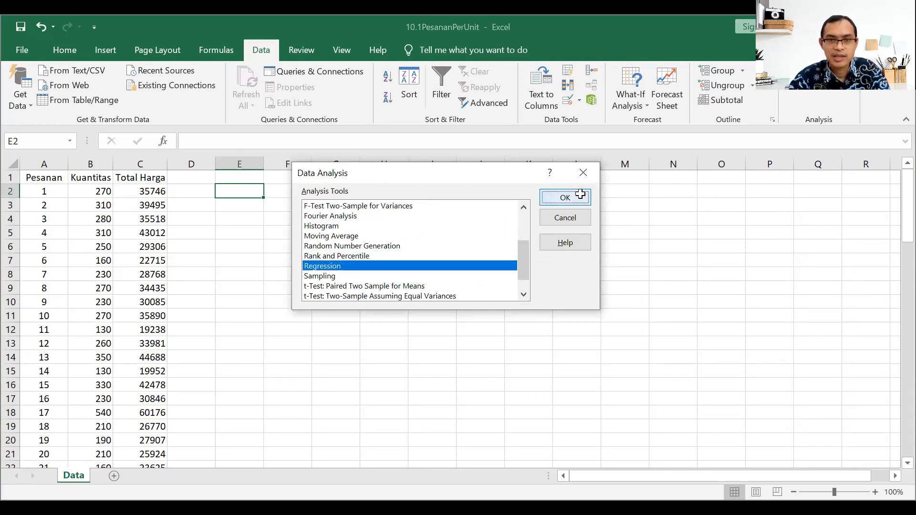
pyautogui.click(565, 197)
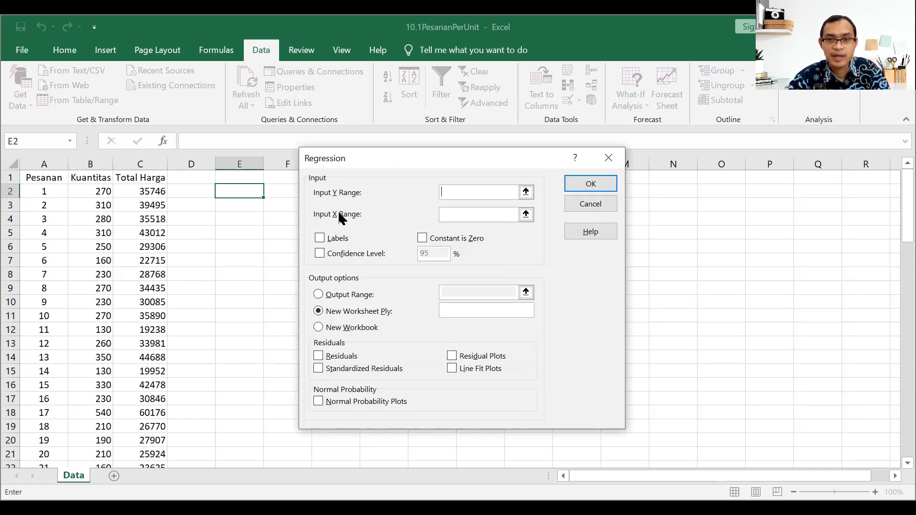
# Set the regression's Y range to $C$1:$C$82 and X range to $B$1:$B$82, with the first row as labels
pyautogui.click(151, 179)
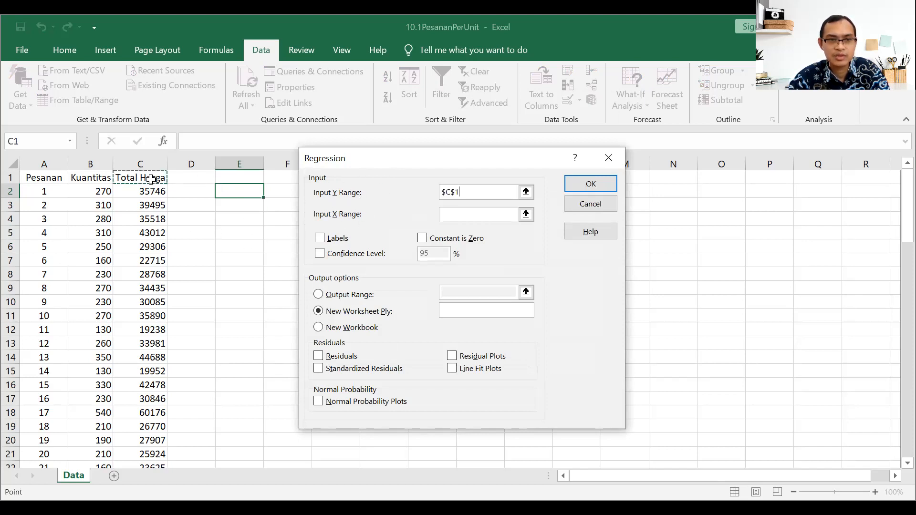
pyautogui.moveTo(151, 179); pyautogui.dragTo(155, 441)
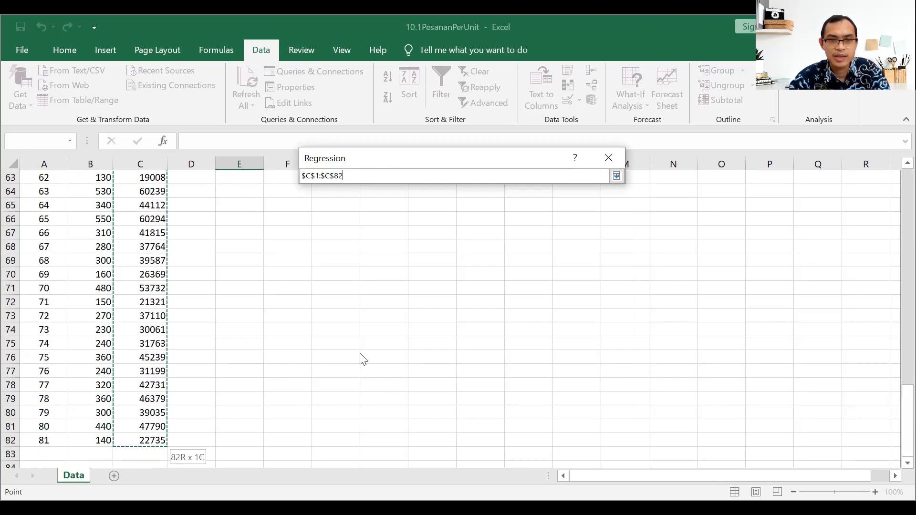
pyautogui.click(455, 215)
pyautogui.scroll(6, 155, 216)
pyautogui.scroll(15, 155, 216)
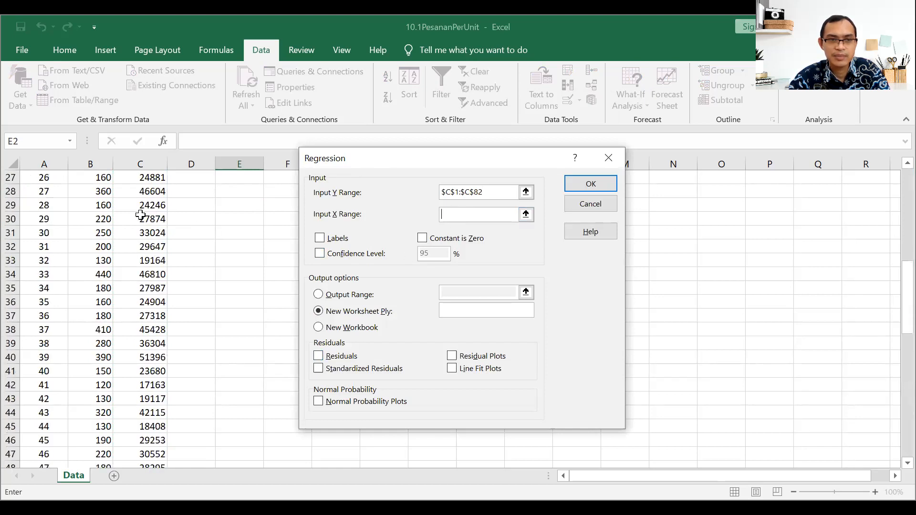
pyautogui.click(98, 176)
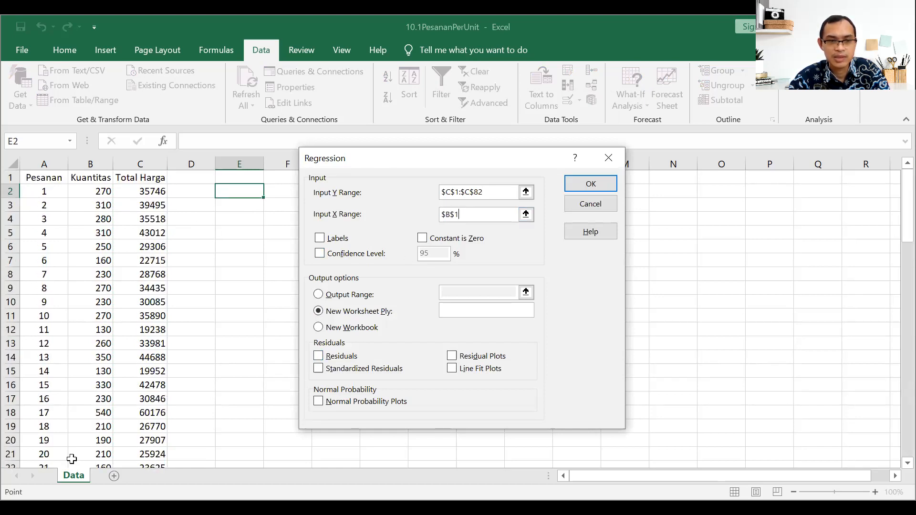
pyautogui.moveTo(98, 176); pyautogui.dragTo(98, 443)
pyautogui.moveTo(90, 488); pyautogui.dragTo(125, 371)
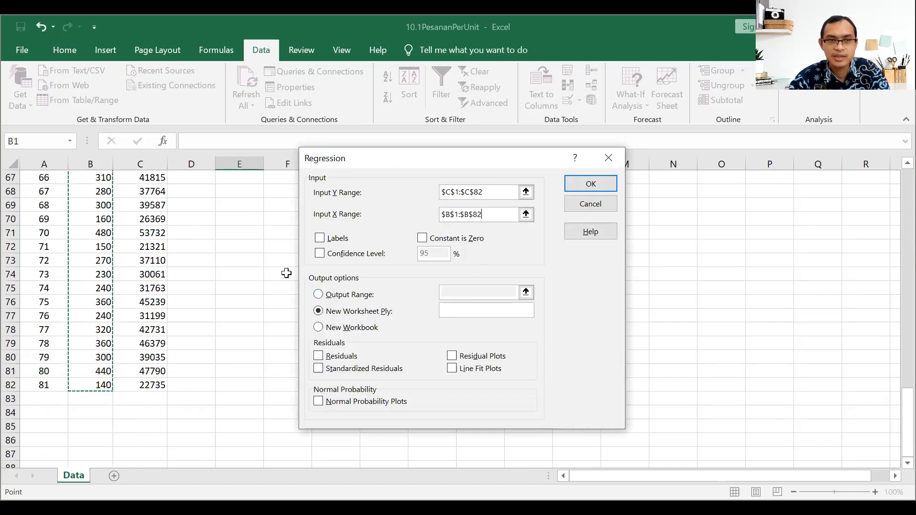
pyautogui.click(343, 242)
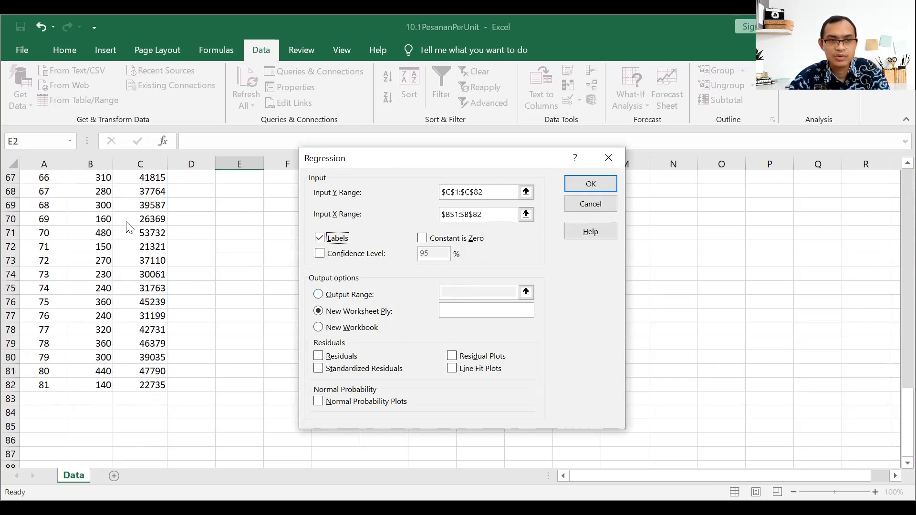
# Direct the regression output to cell $E$1 on this sheet, include residuals, and run the analysis
pyautogui.click(360, 296)
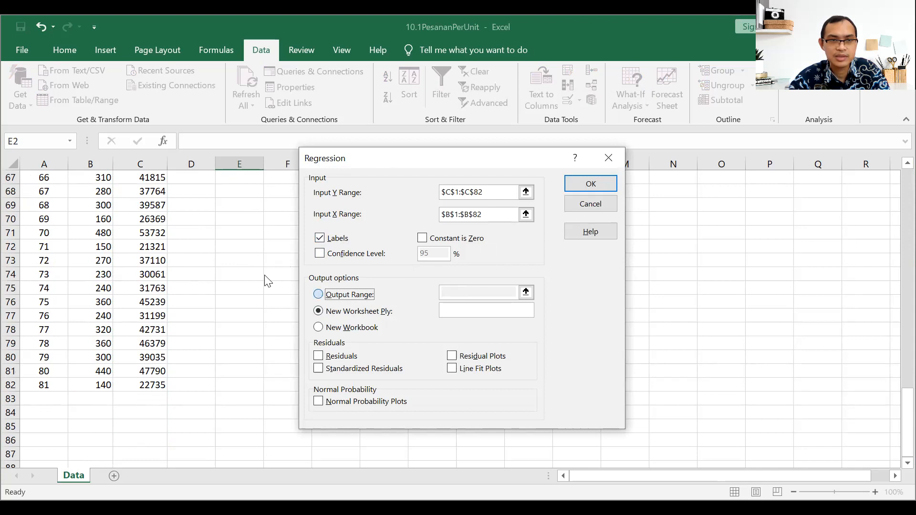
pyautogui.click(471, 288)
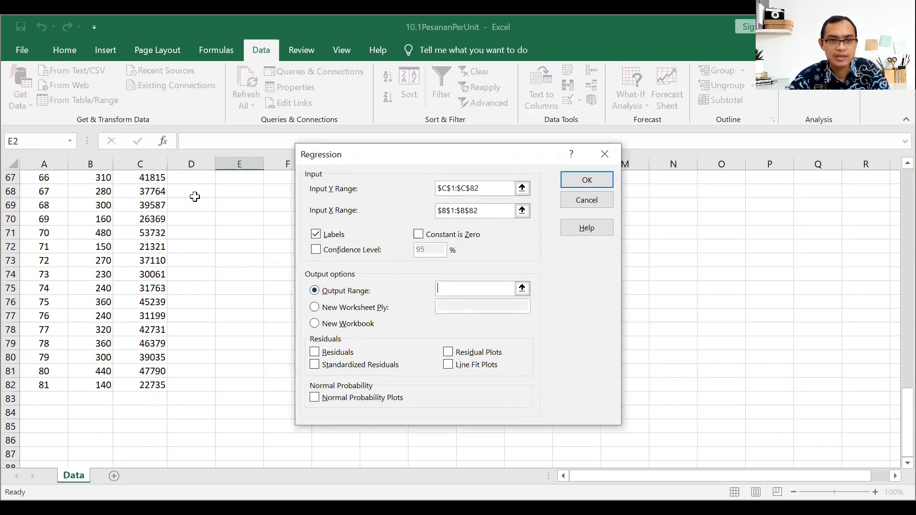
pyautogui.scroll(20, 219, 219)
pyautogui.click(238, 176)
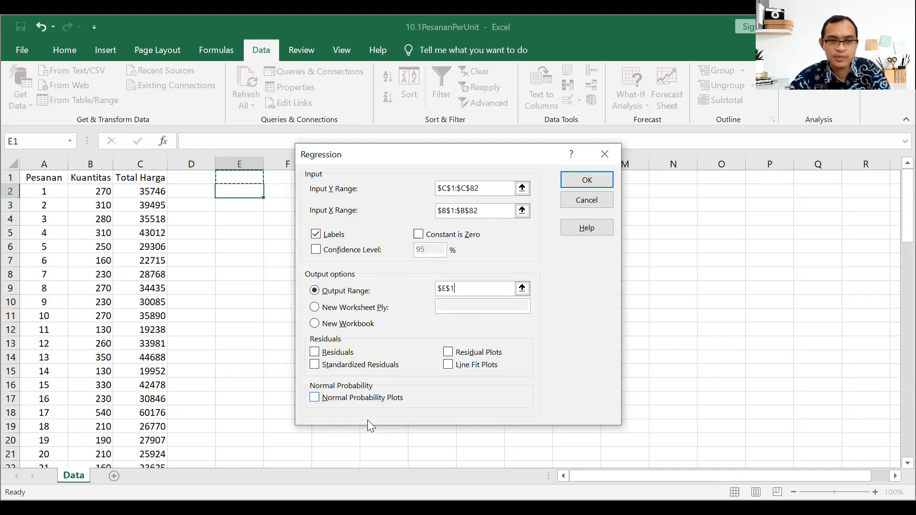
pyautogui.click(341, 357)
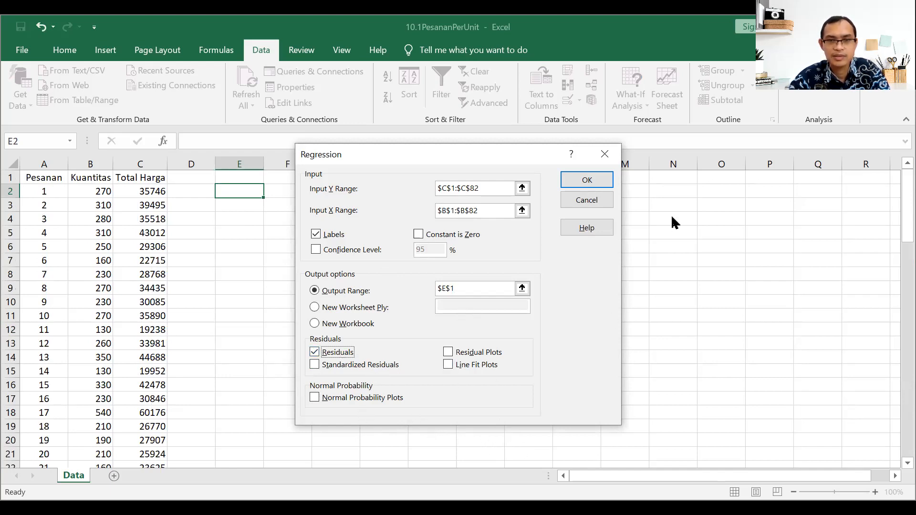
pyautogui.click(588, 180)
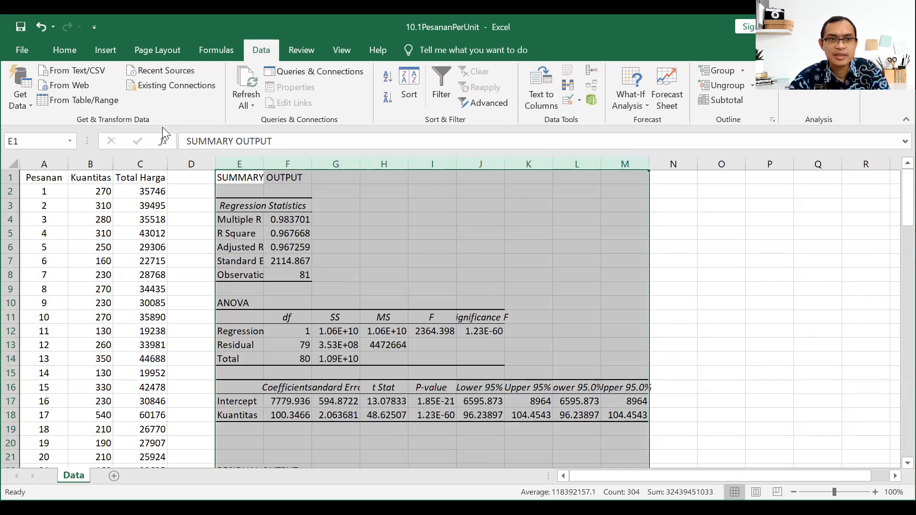
# Autofit the widths of regression output columns E through M and deselect the output
pyautogui.doubleClick(263, 162)
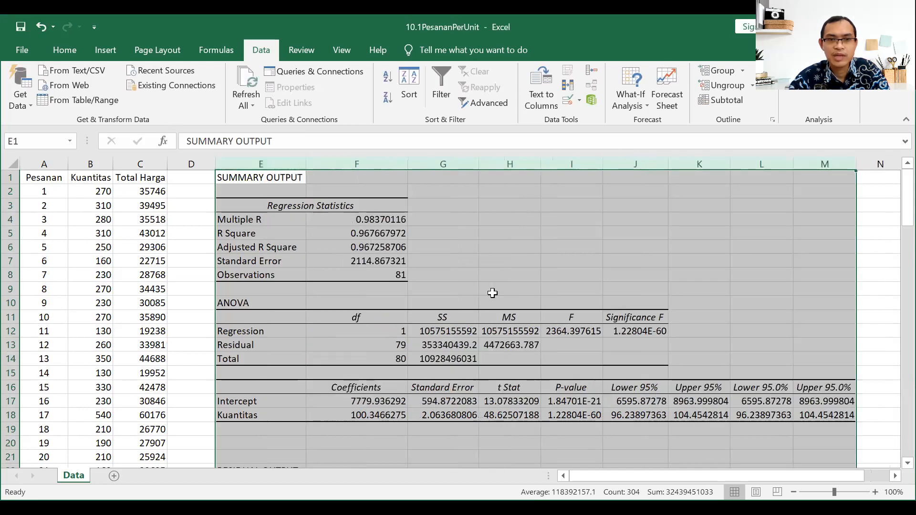
pyautogui.click(770, 343)
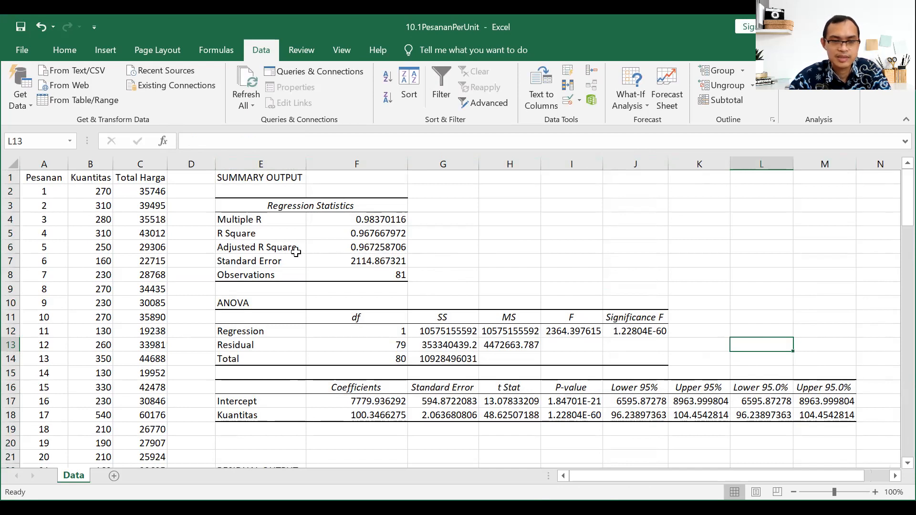
# Highlight the R Square and Adjusted R Square rows of the regression statistics, E5:F6, with yellow fill
pyautogui.moveTo(287, 236); pyautogui.dragTo(357, 232)
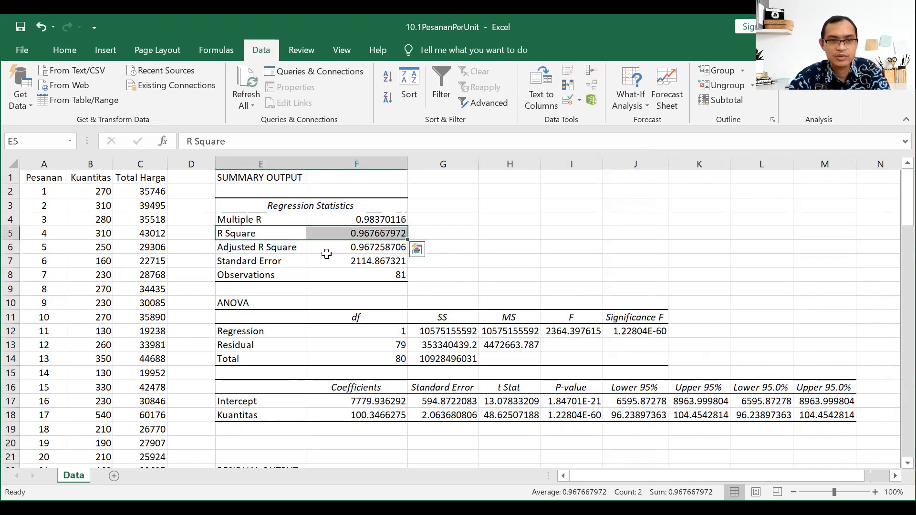
pyautogui.moveTo(275, 233); pyautogui.dragTo(338, 247)
pyautogui.click(73, 51)
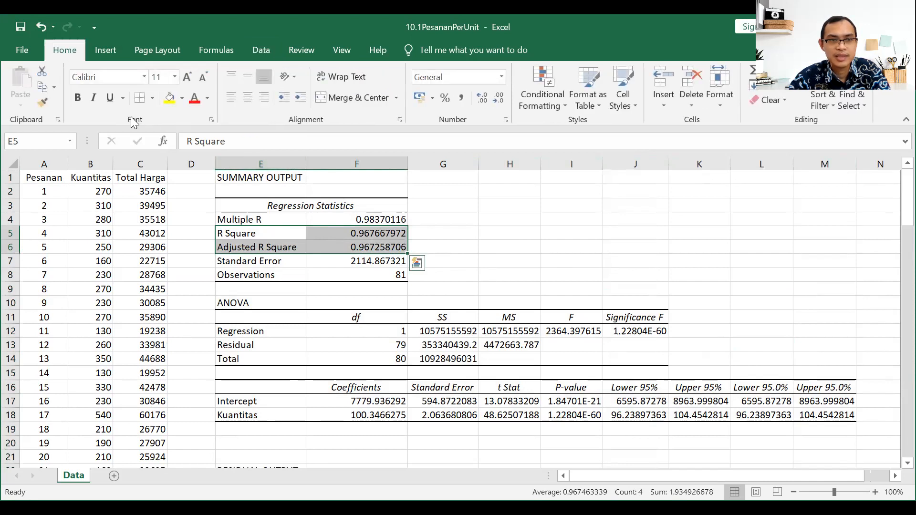
pyautogui.click(169, 98)
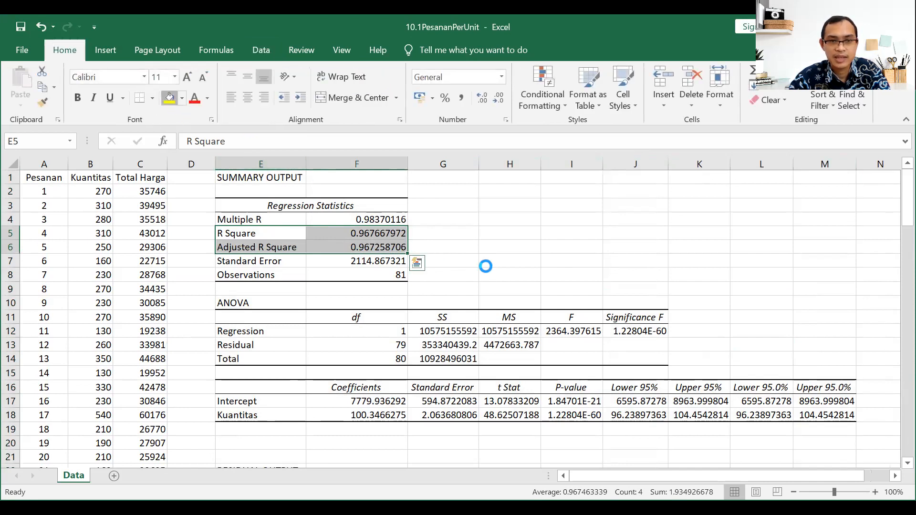
pyautogui.click(517, 259)
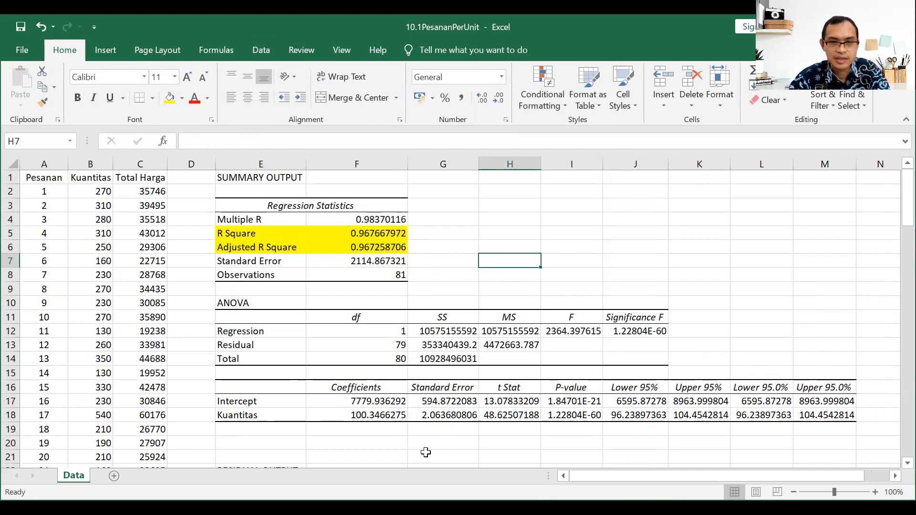
# Highlight the Kuantitas label, its coefficient and its P-value in row 18 of the coefficients table with yellow fill
pyautogui.click(357, 416)
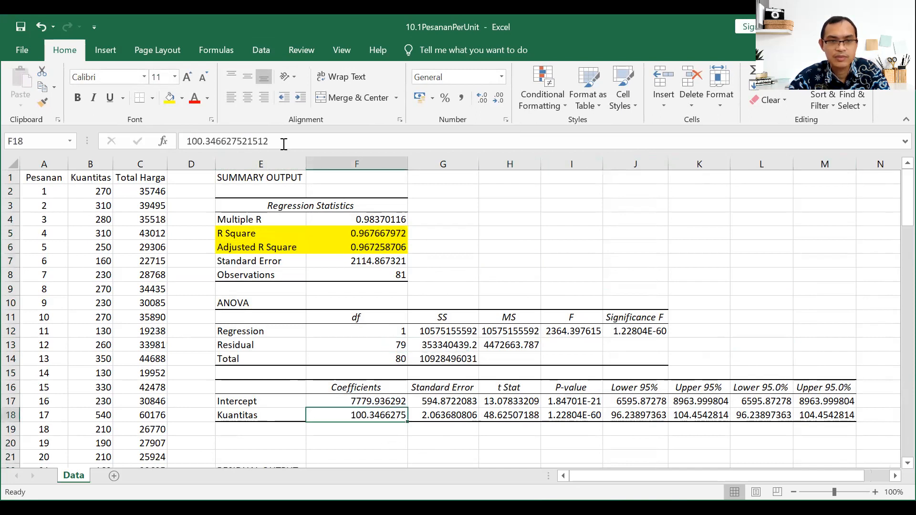
pyautogui.moveTo(270, 422); pyautogui.dragTo(325, 411)
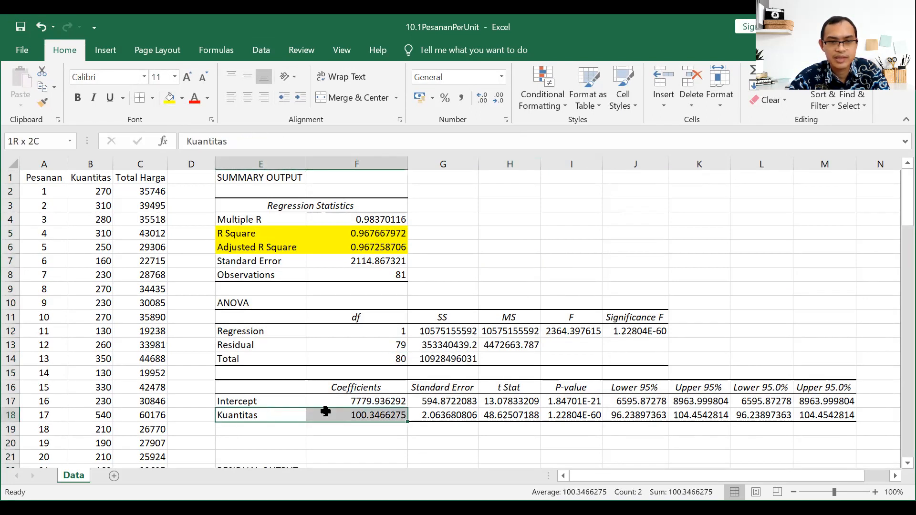
pyautogui.click(170, 98)
pyautogui.click(583, 444)
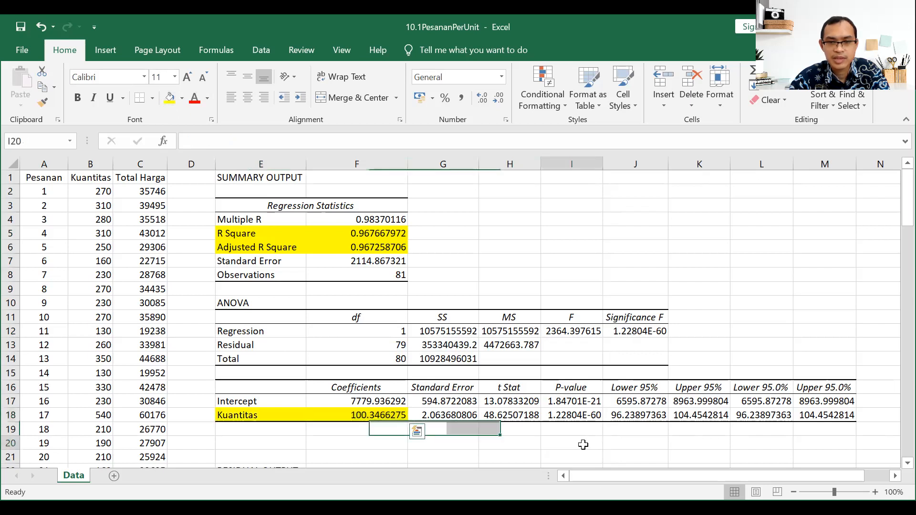
pyautogui.click(567, 417)
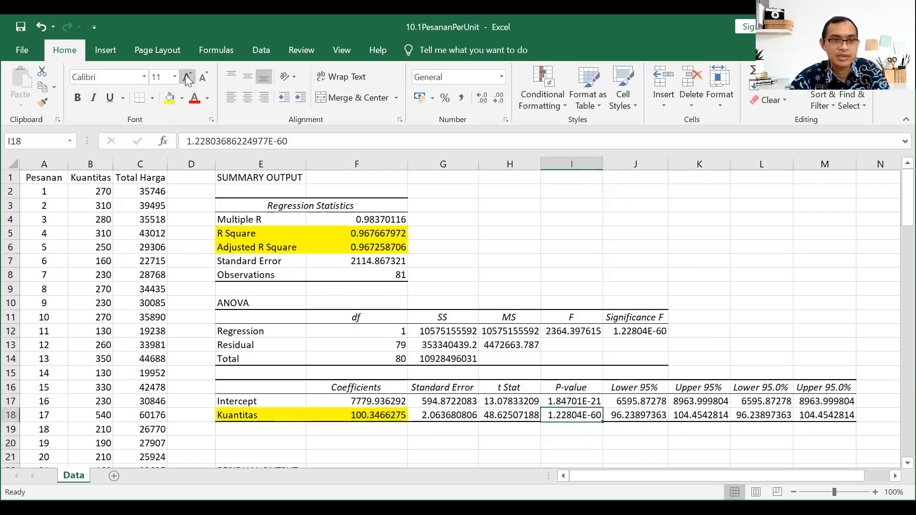
pyautogui.click(169, 98)
pyautogui.click(501, 230)
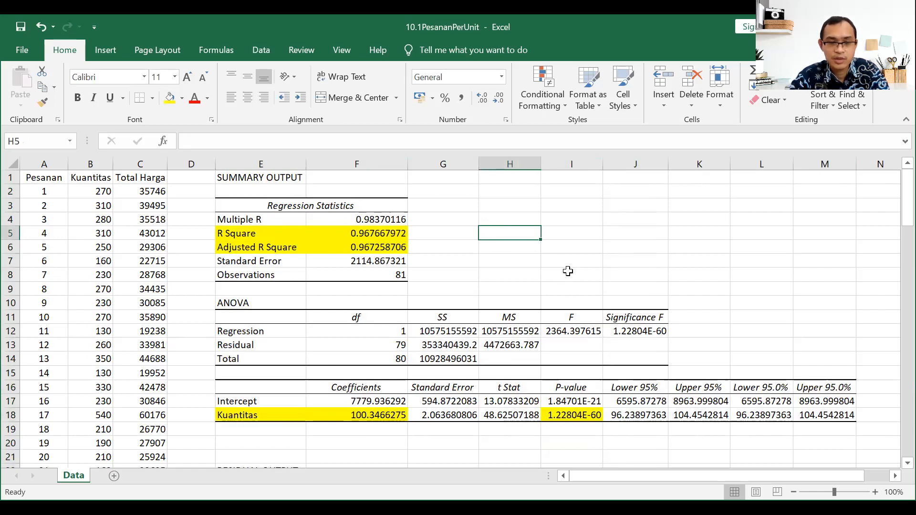
# Examine the R Square values and the Kuantitas coefficient against the Kuantitas and Total Harga order data
pyautogui.click(247, 232)
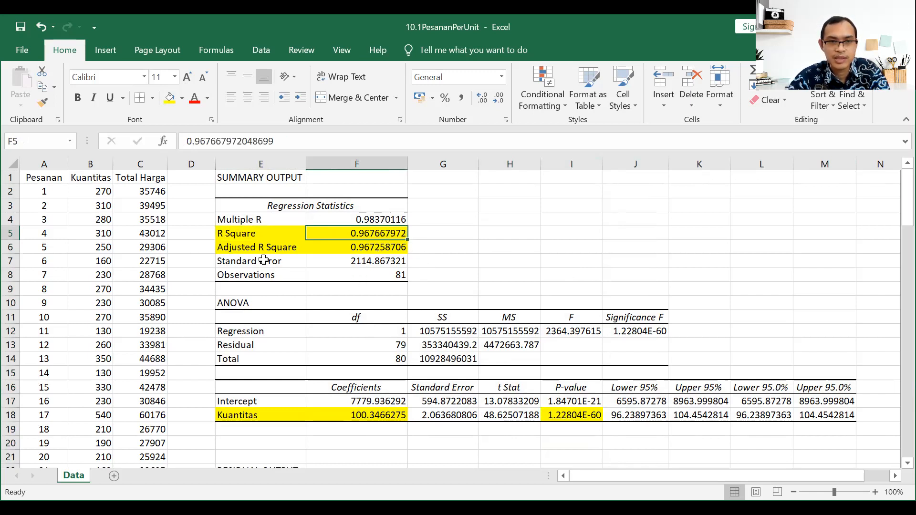
pyautogui.click(388, 246)
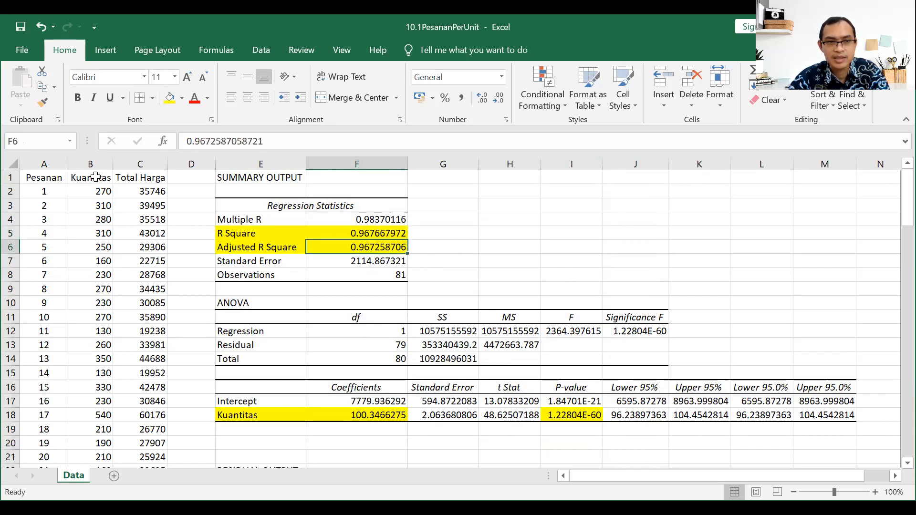
pyautogui.click(96, 177)
pyautogui.click(154, 180)
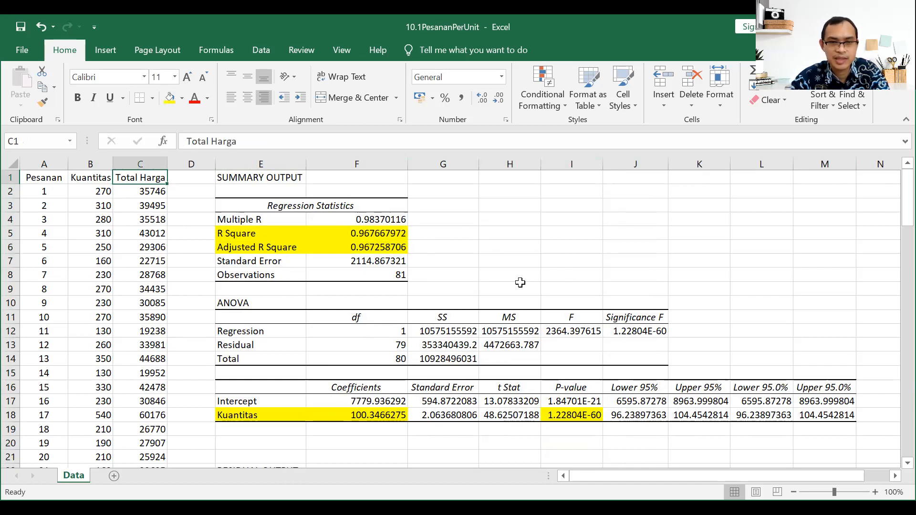
pyautogui.click(79, 193)
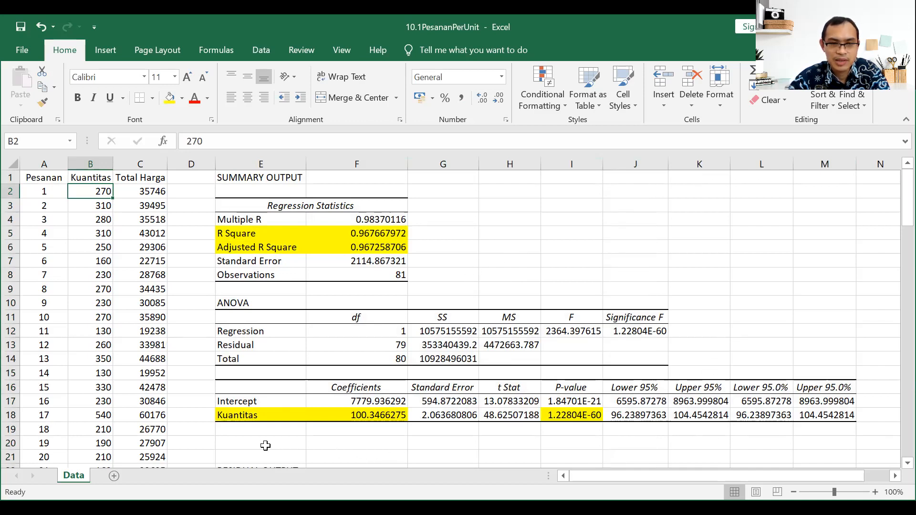
pyautogui.click(245, 419)
pyautogui.click(379, 420)
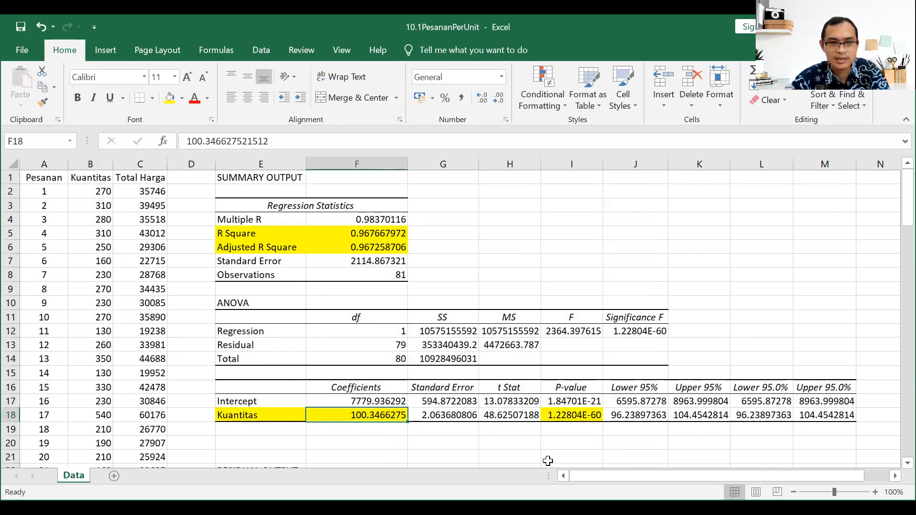
pyautogui.click(138, 190)
pyautogui.click(134, 204)
pyautogui.click(126, 220)
pyautogui.click(91, 194)
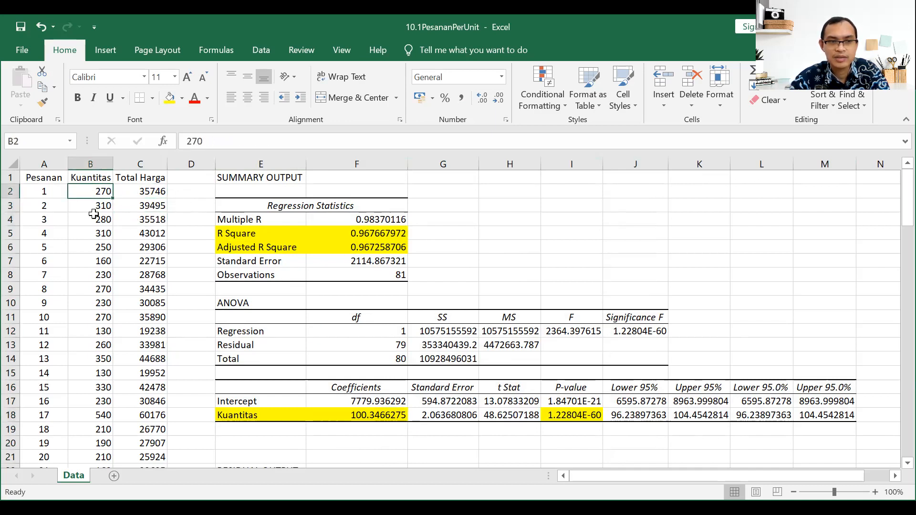
# Examine the residual output table, comparing the residuals of observations 1 and 2
pyautogui.scroll(-1, 499, 392)
pyautogui.scroll(-2, 499, 393)
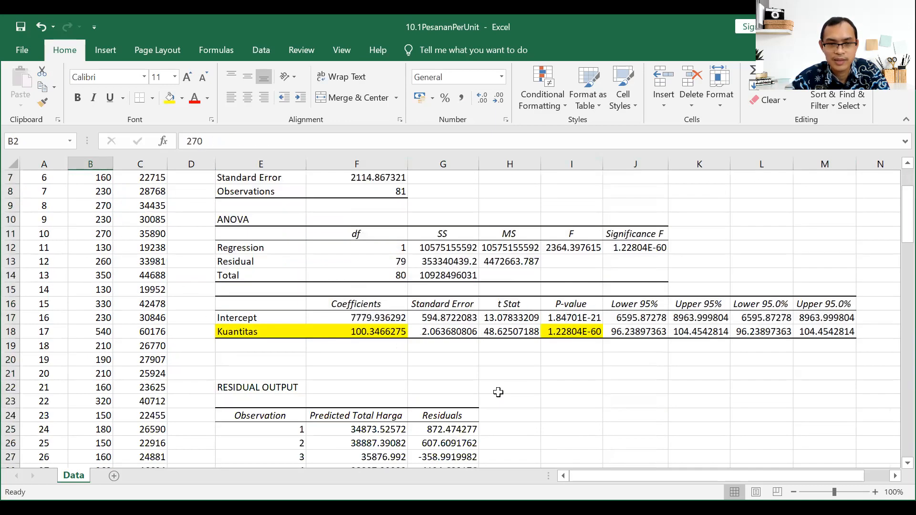
pyautogui.scroll(-3, 493, 401)
pyautogui.scroll(-2, 327, 280)
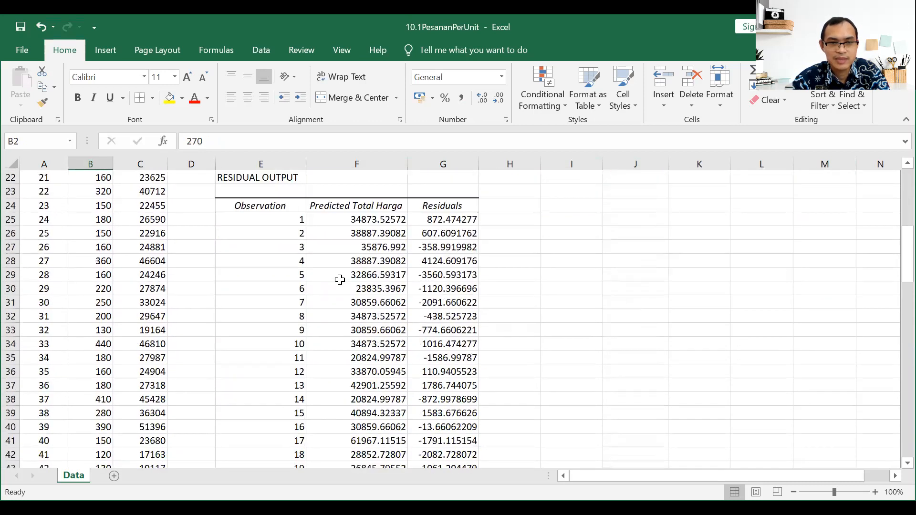
pyautogui.click(284, 221)
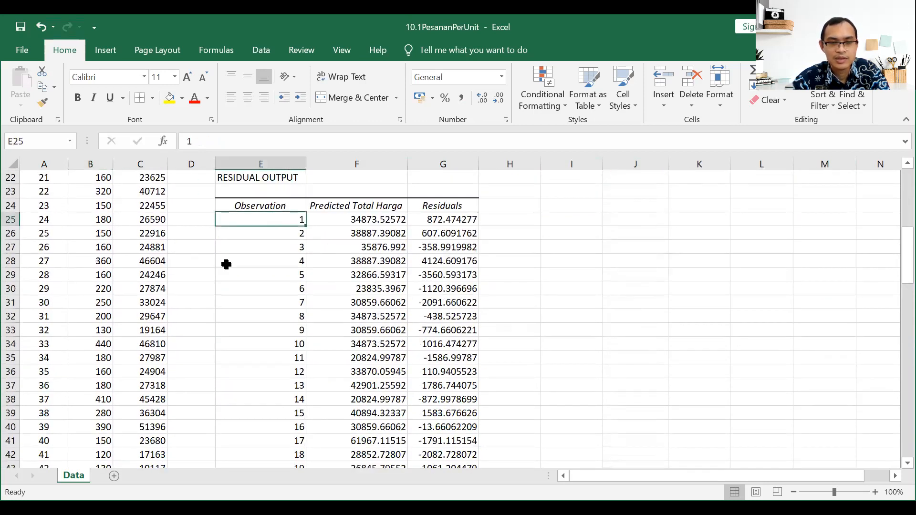
pyautogui.click(448, 221)
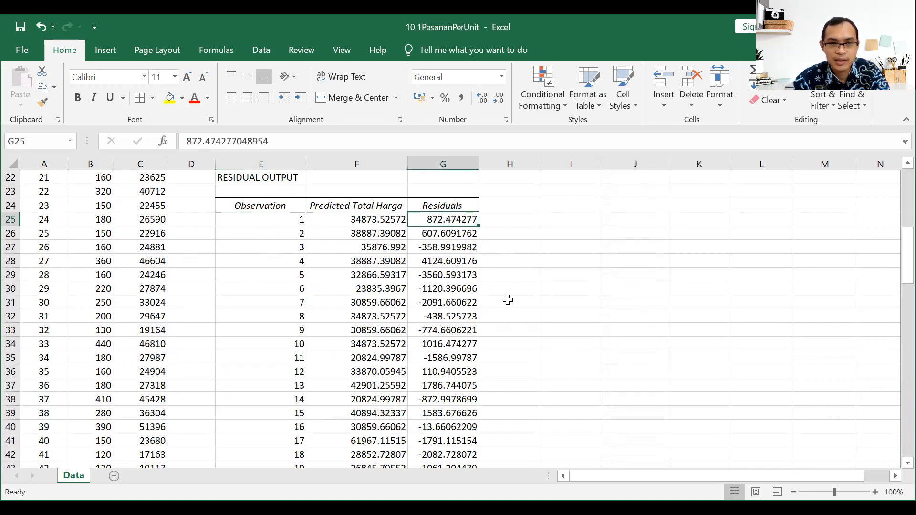
pyautogui.click(279, 233)
pyautogui.click(435, 233)
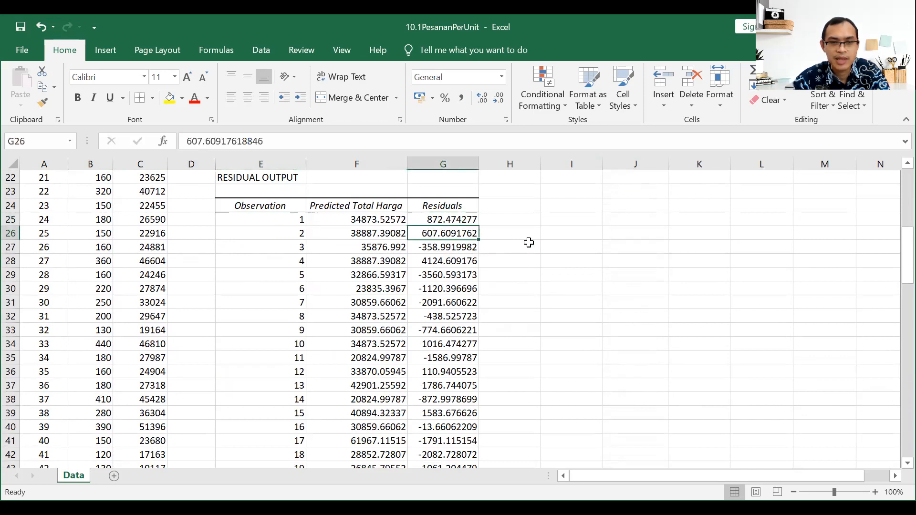
pyautogui.click(529, 243)
pyautogui.click(456, 218)
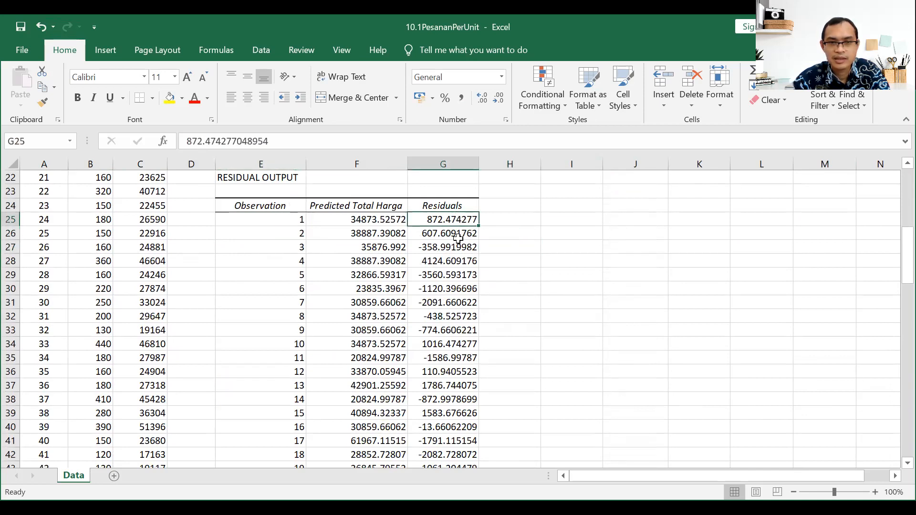
pyautogui.click(510, 220)
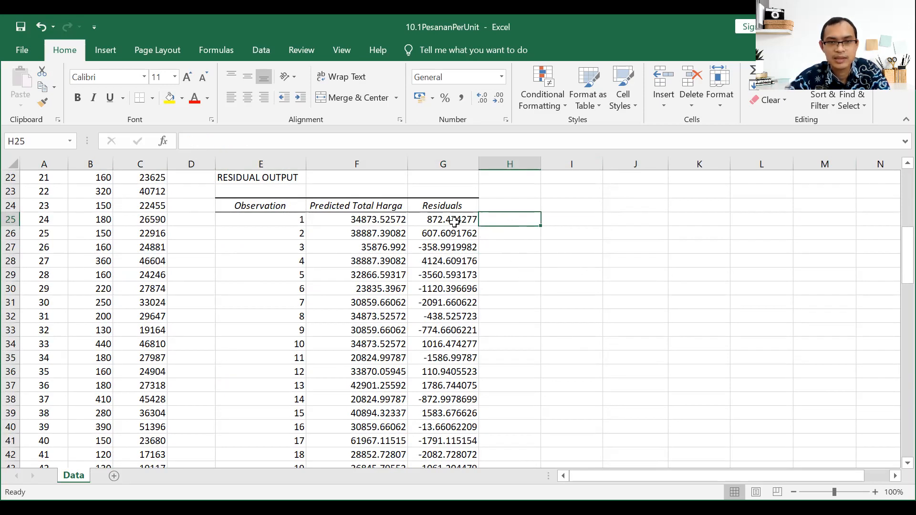
# Review the Residuals column for positive and negative deviations, checking observations 1, 3 and 5, and return to the summary output
pyautogui.moveTo(450, 221); pyautogui.dragTo(449, 344)
pyautogui.click(545, 305)
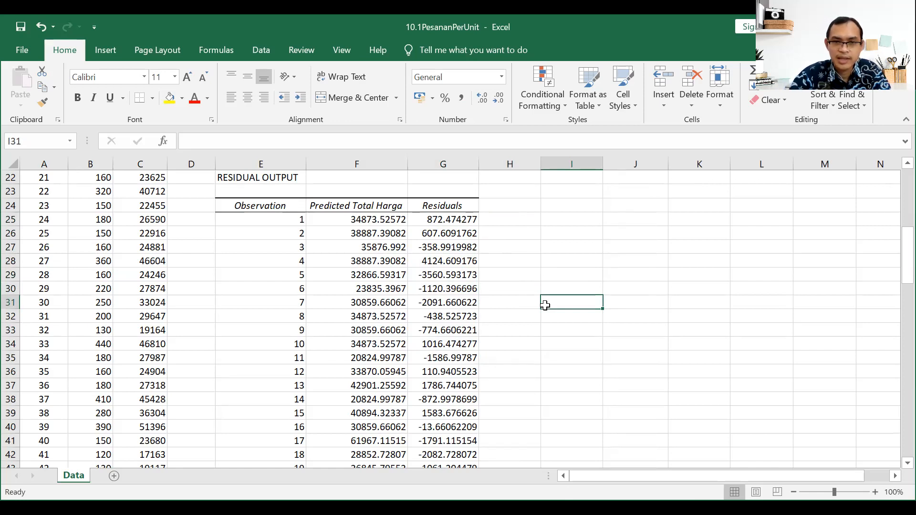
pyautogui.moveTo(461, 208); pyautogui.dragTo(457, 325)
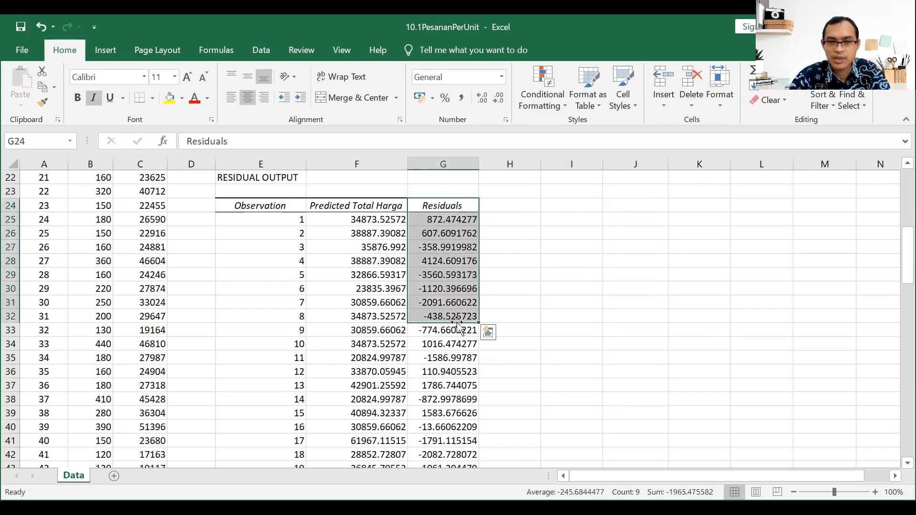
pyautogui.click(520, 312)
pyautogui.click(451, 219)
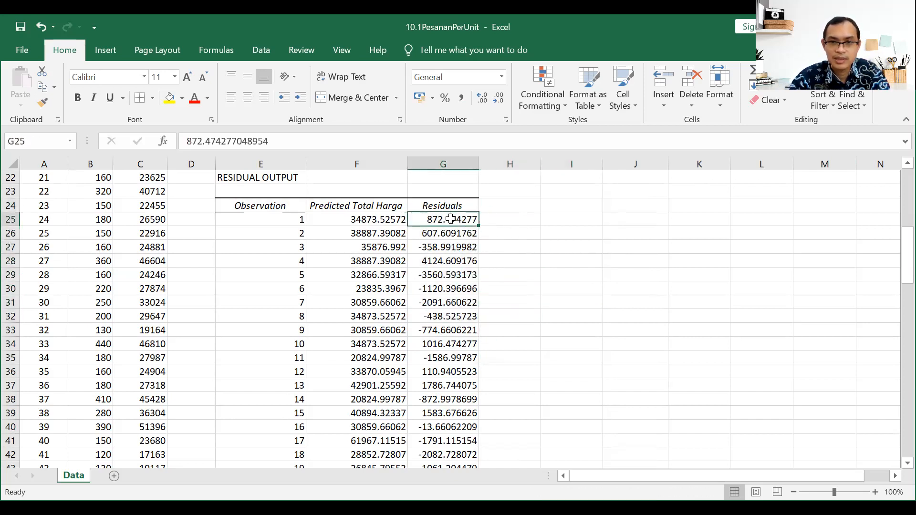
pyautogui.click(456, 249)
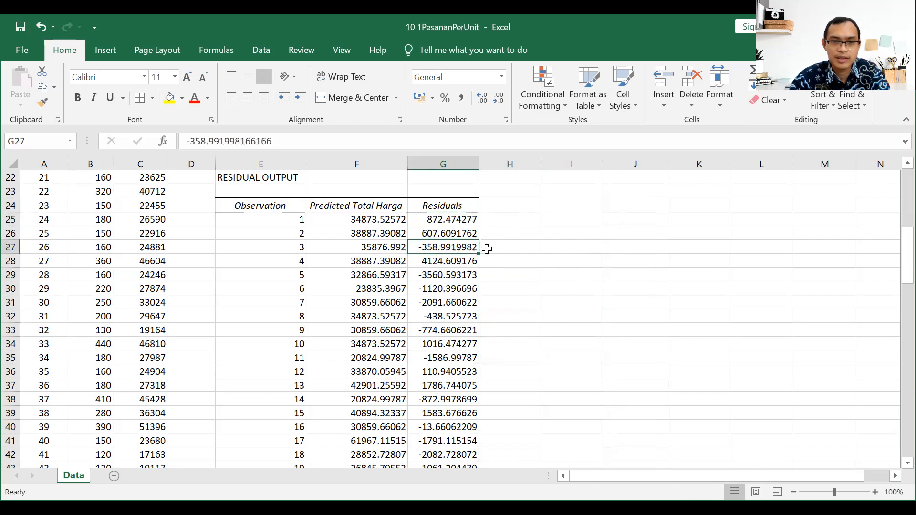
pyautogui.click(434, 220)
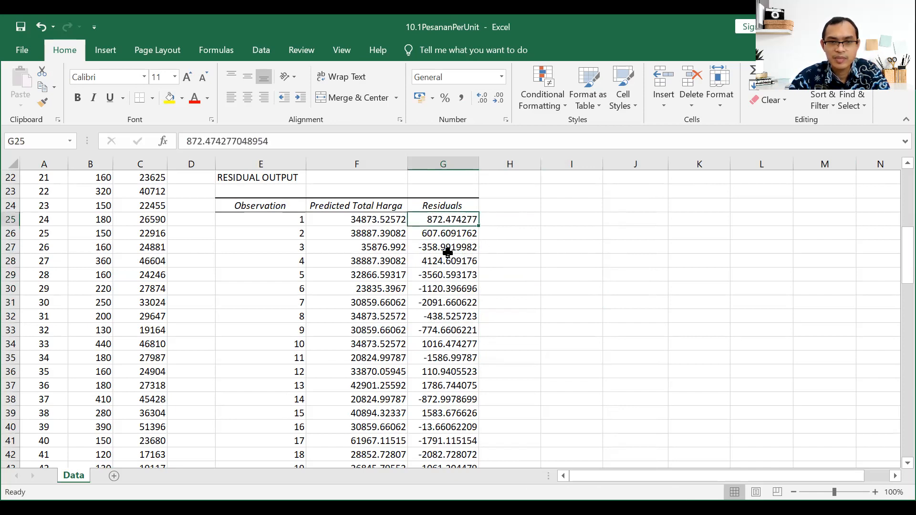
pyautogui.click(446, 247)
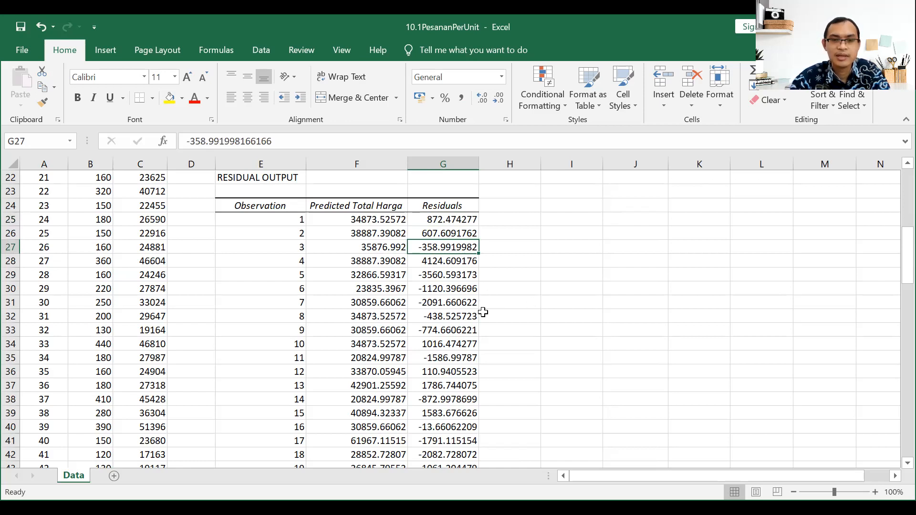
pyautogui.click(442, 276)
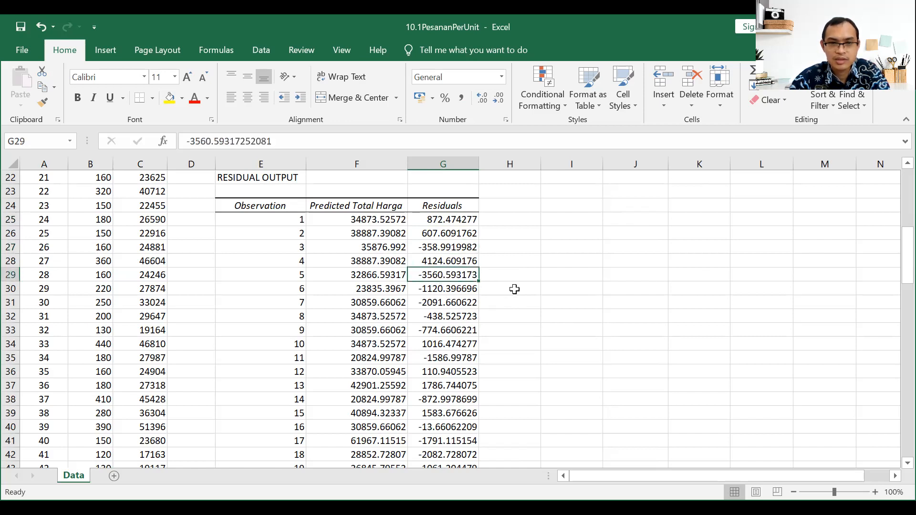
pyautogui.click(525, 276)
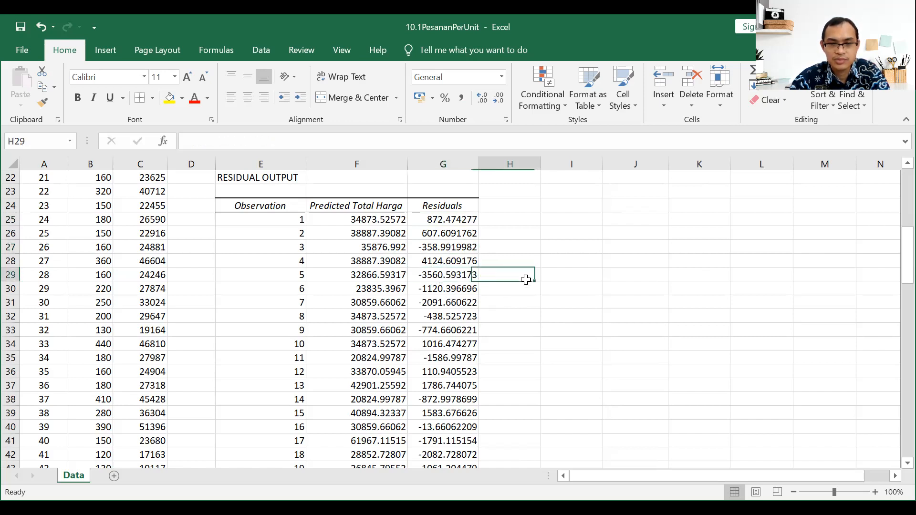
pyautogui.click(571, 208)
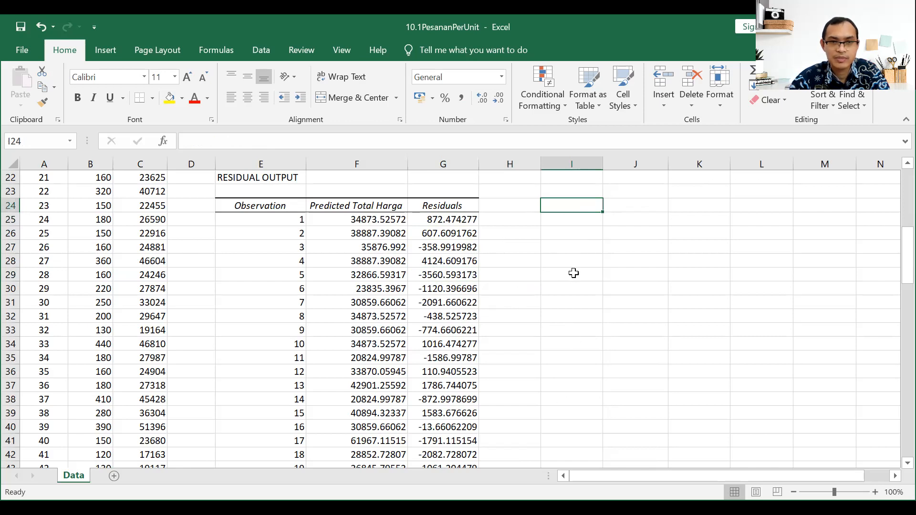
pyautogui.click(580, 218)
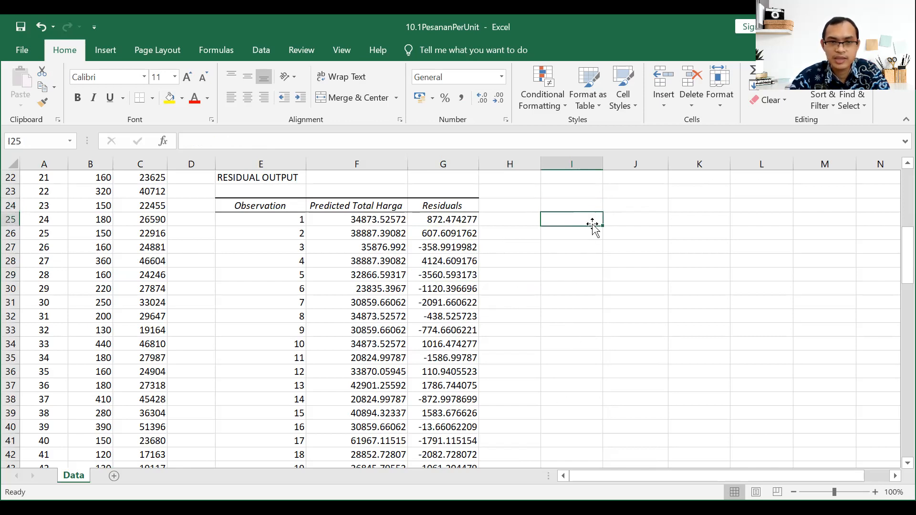
pyautogui.click(432, 217)
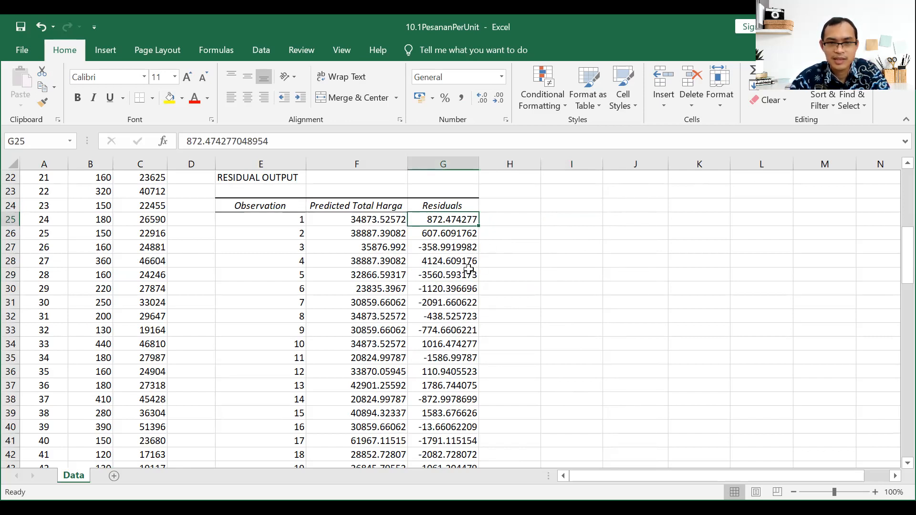
pyautogui.scroll(7, 483, 397)
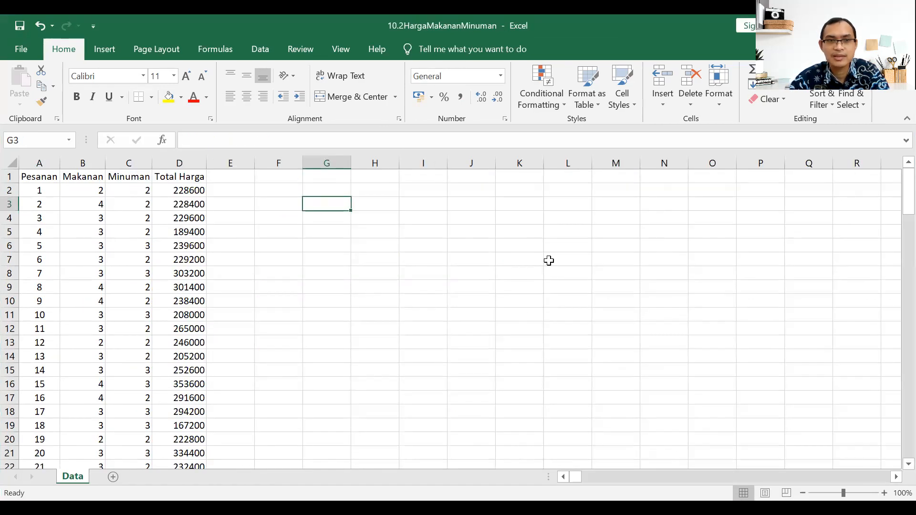
# Start a Regression analysis from the data analysis tools and set its Y input to the Total Harga column, D1:D129
pyautogui.click(260, 49)
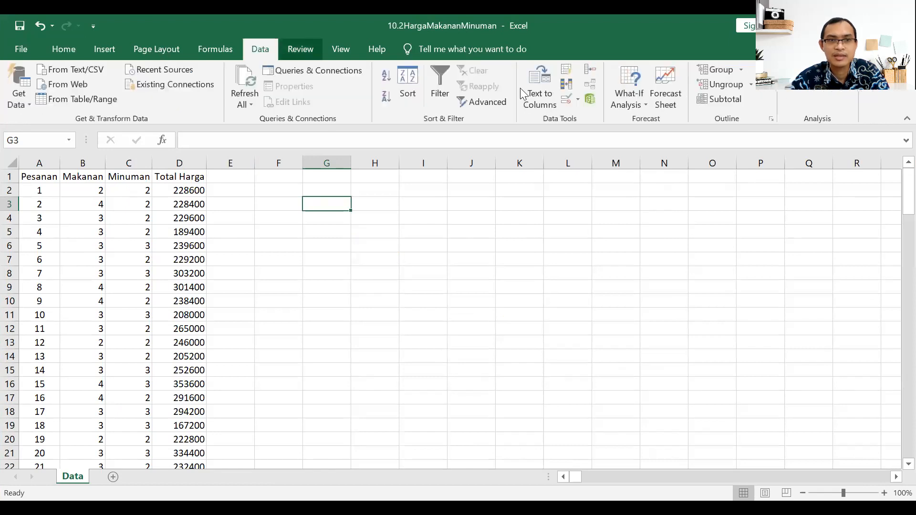
pyautogui.click(812, 70)
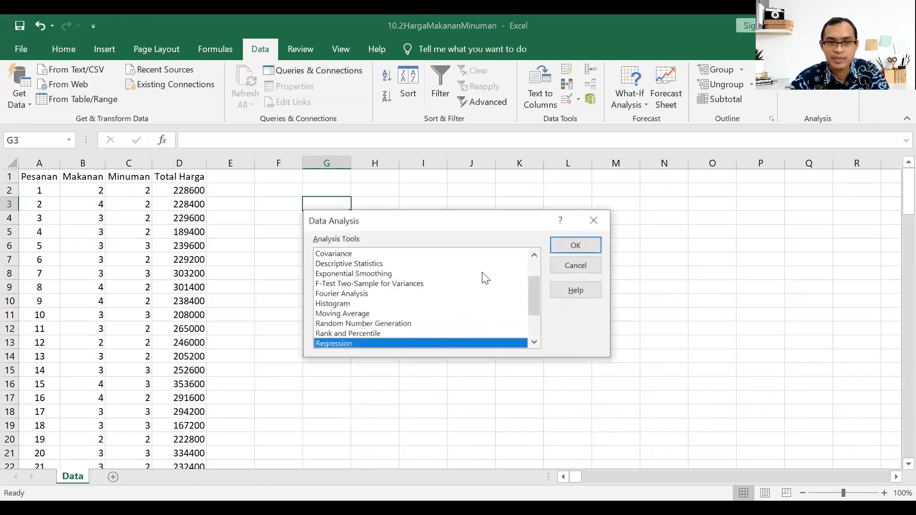
pyautogui.click(415, 342)
pyautogui.click(575, 248)
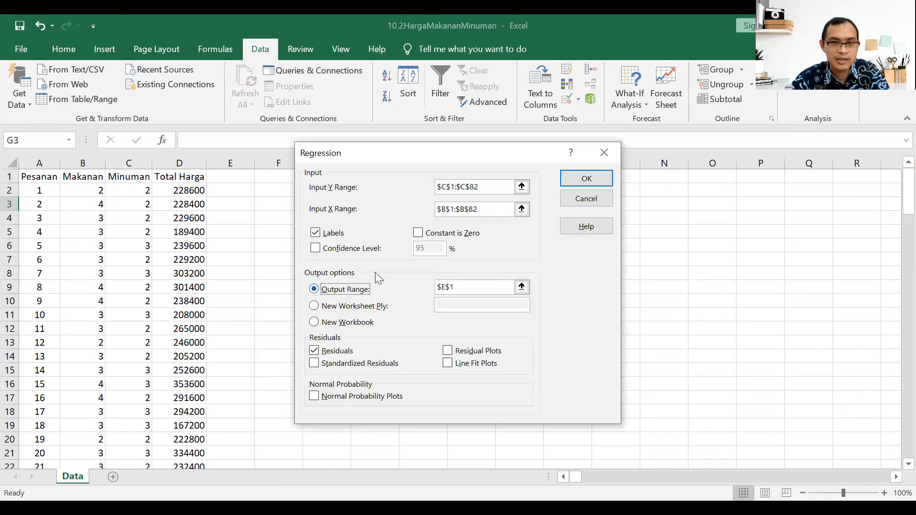
pyautogui.click(501, 187)
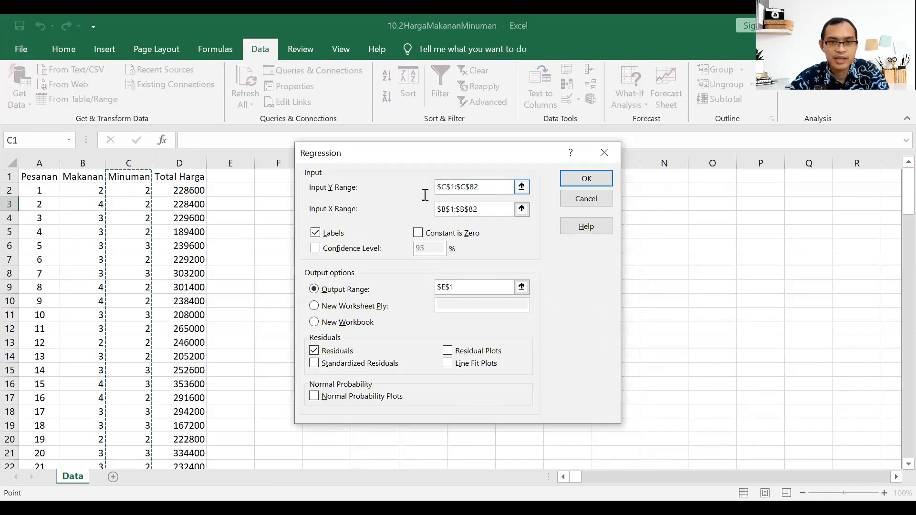
pyautogui.hotkey('shift', 'Home')
pyautogui.press('BackSpace')
pyautogui.click(193, 175)
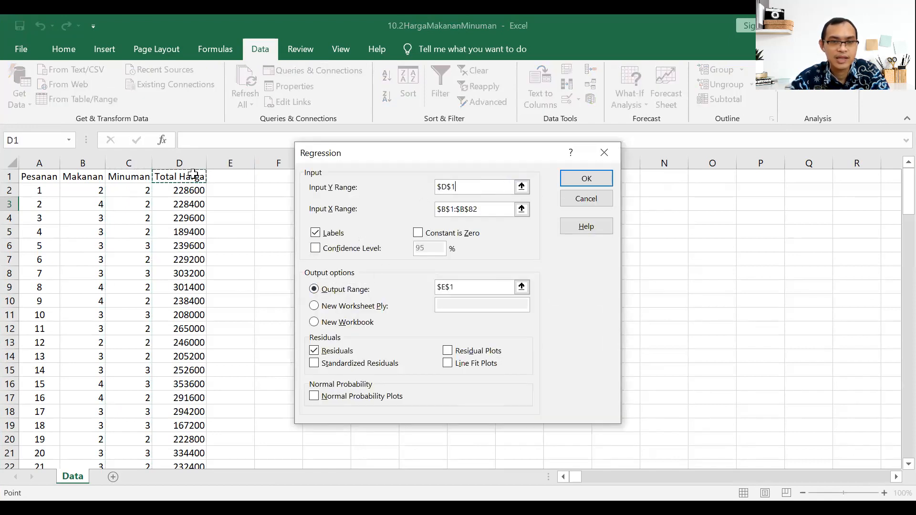
pyautogui.moveTo(193, 176); pyautogui.dragTo(193, 477)
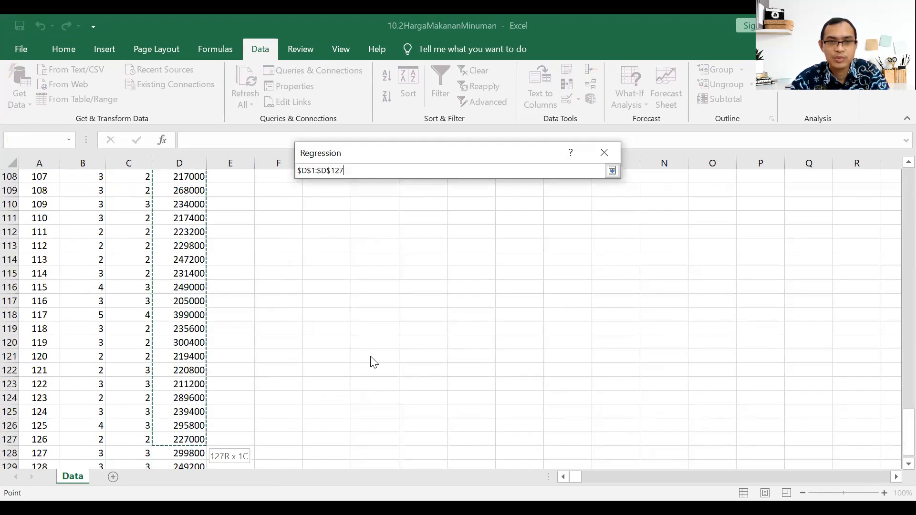
# Set the regression's X input to the Makanan and Minuman columns including headers, B1:C129
pyautogui.moveTo(481, 209); pyautogui.dragTo(436, 198)
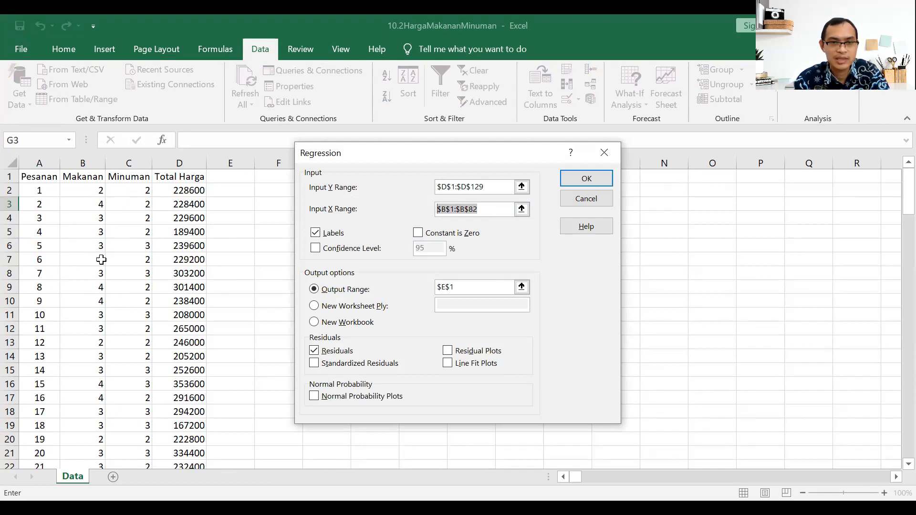
pyautogui.click(90, 177)
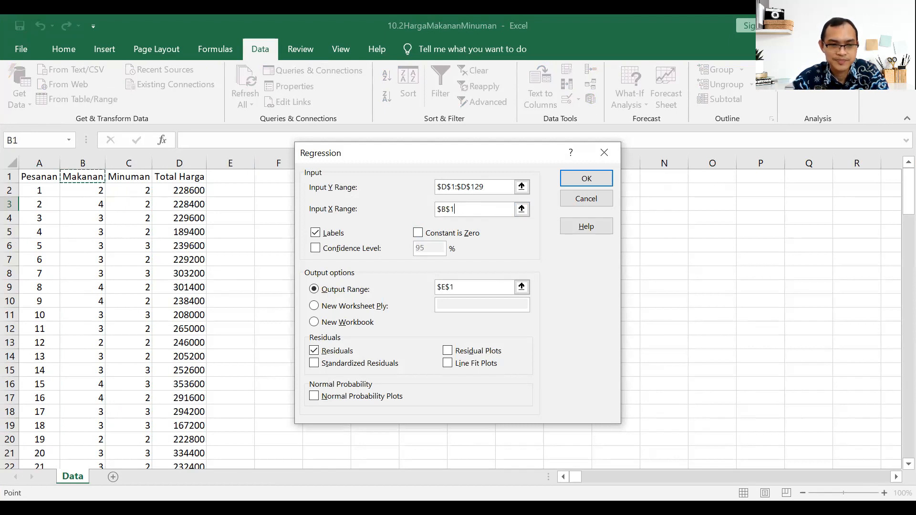
pyautogui.hotkey('shift', 'Right')
pyautogui.hotkey('ctrl', 'shift', 'Down')
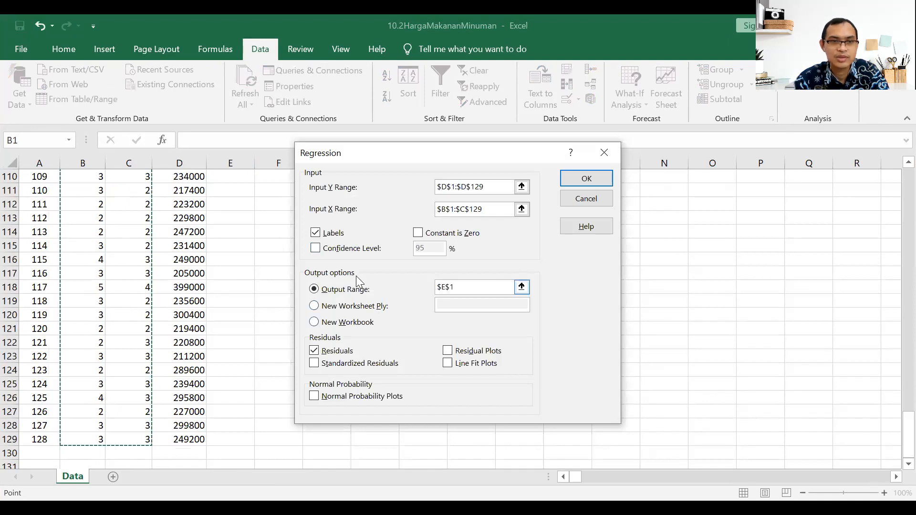
# Set the regression's output range to cell F1 and run the analysis with labels and residuals included
pyautogui.click(490, 287)
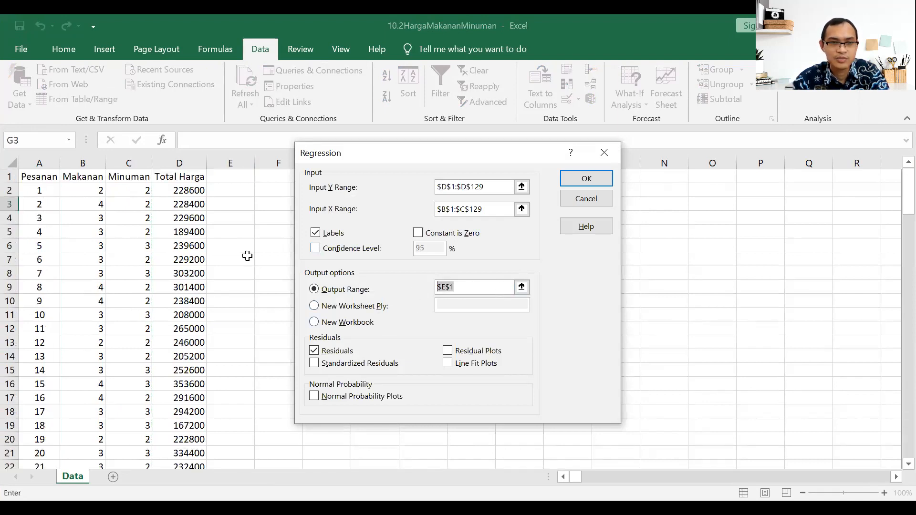
pyautogui.click(273, 176)
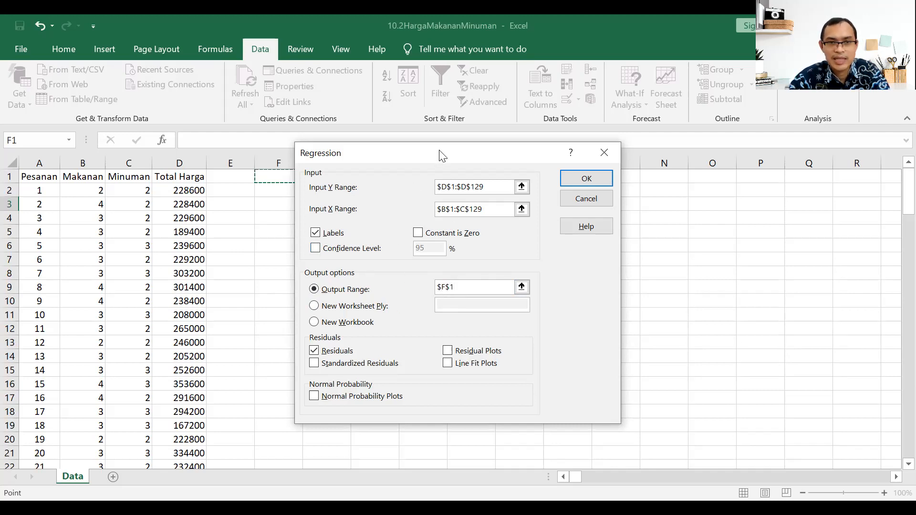
pyautogui.moveTo(502, 153); pyautogui.dragTo(556, 187)
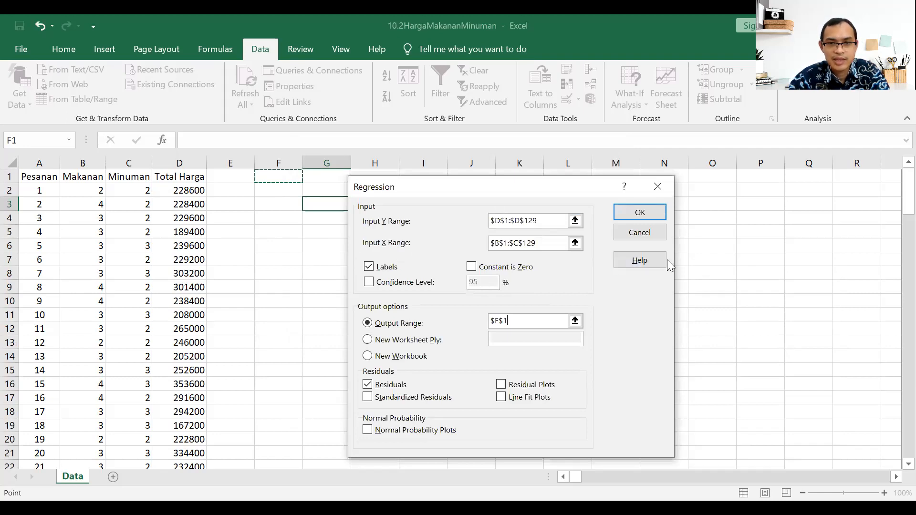
pyautogui.click(641, 211)
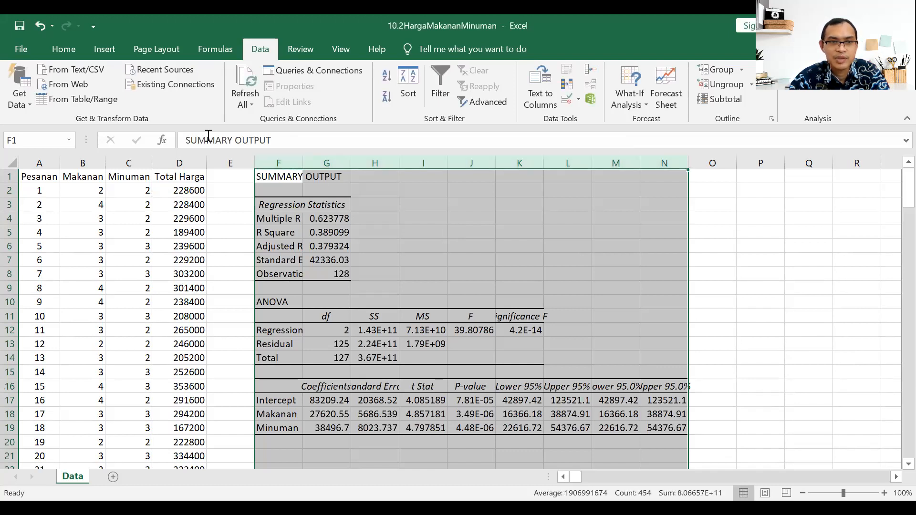
# Autofit the widths of the regression output columns F to N and clear the selection
pyautogui.click(77, 48)
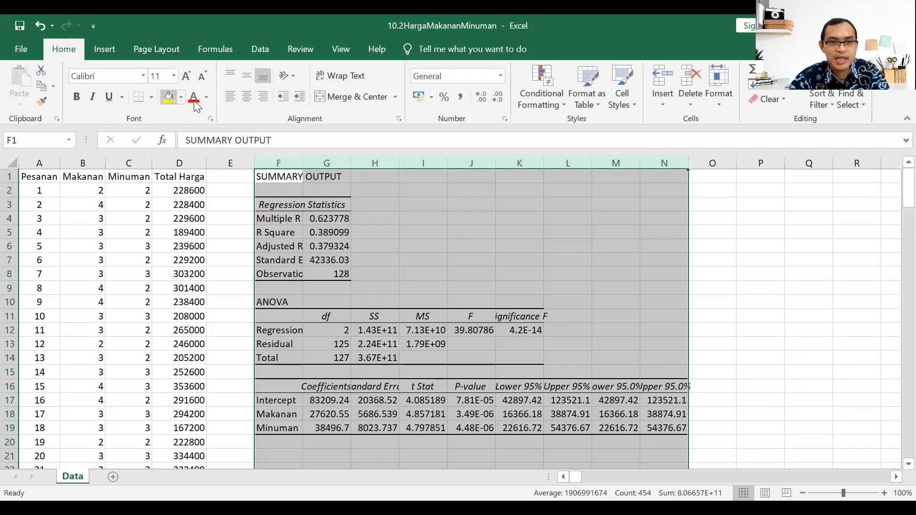
pyautogui.doubleClick(303, 160)
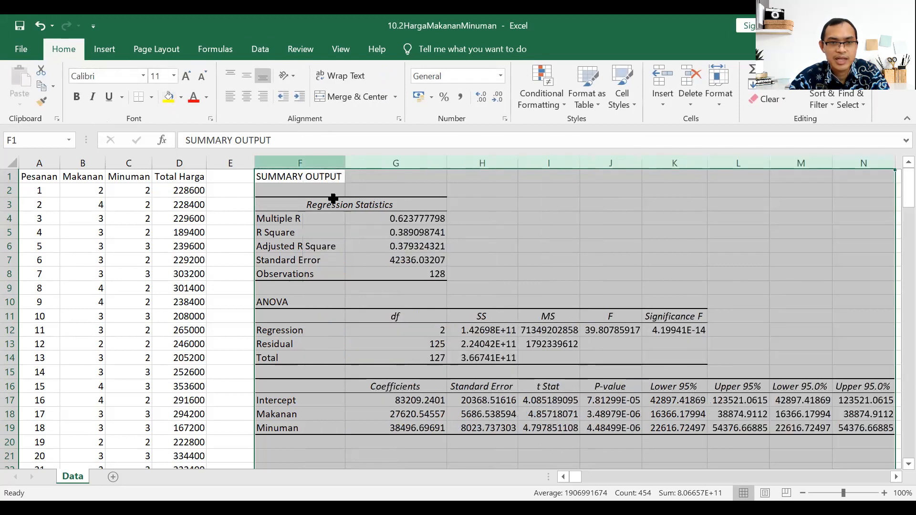
pyautogui.click(330, 262)
# Compare the Makanan, Minuman and Total Harga values of orders 1 and 2
pyautogui.click(77, 193)
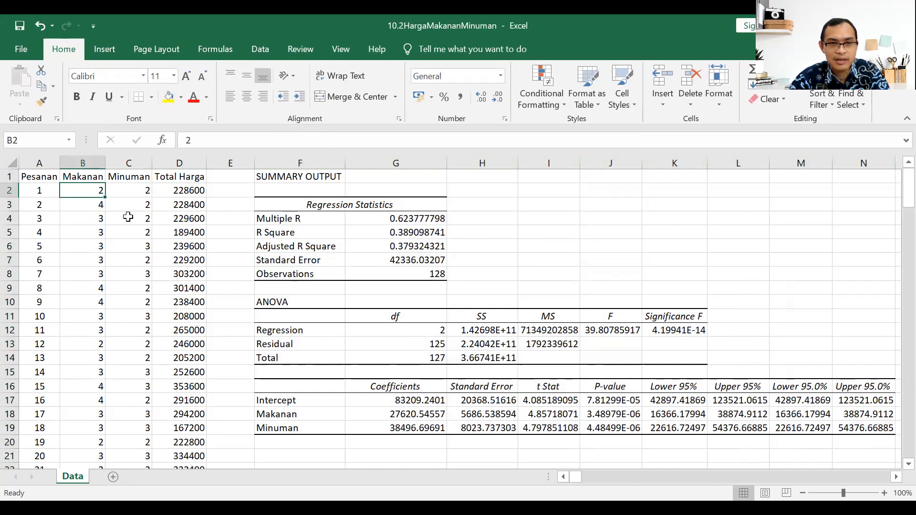
pyautogui.click(148, 190)
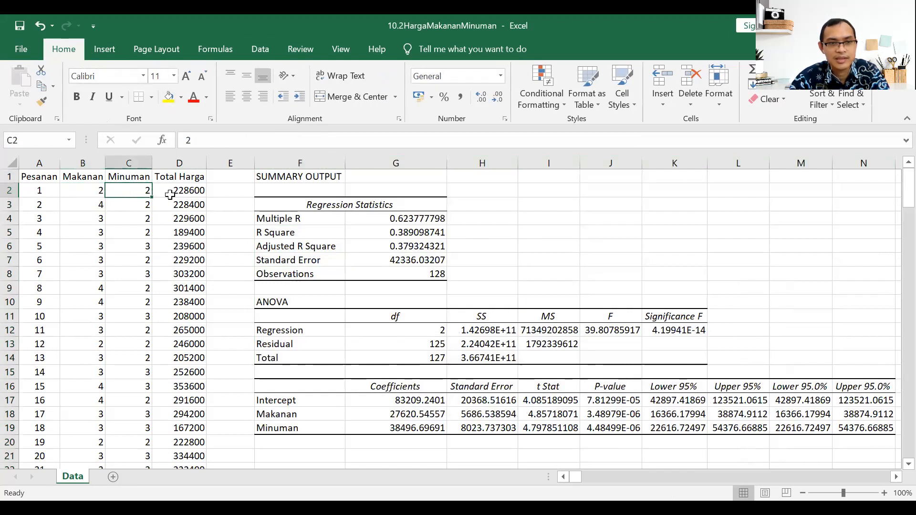
pyautogui.click(189, 190)
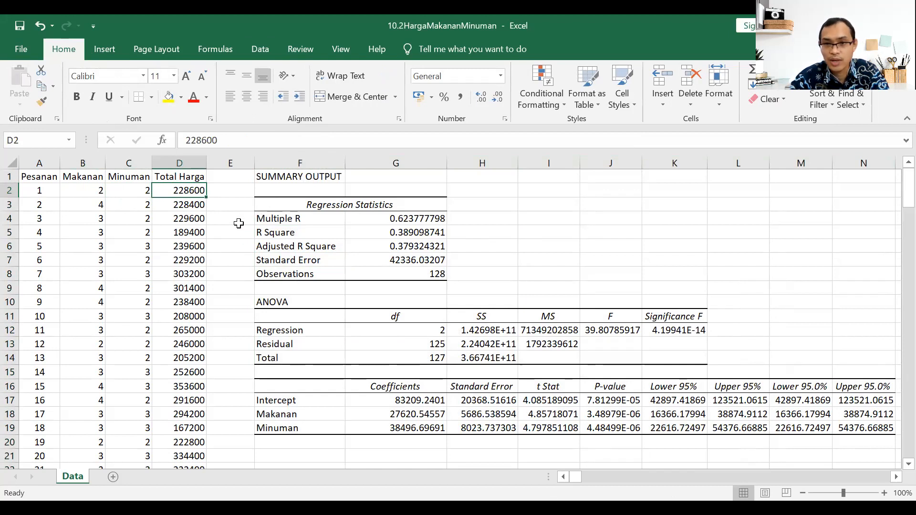
pyautogui.click(89, 203)
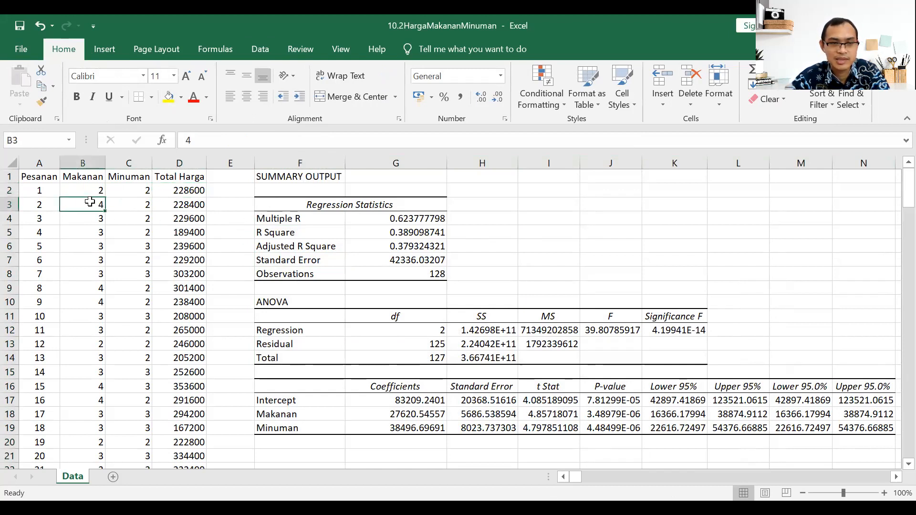
pyautogui.click(131, 202)
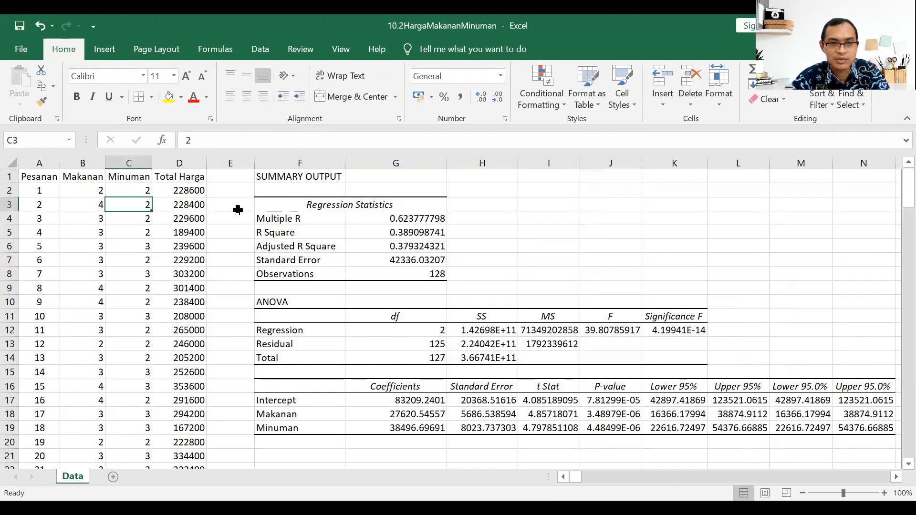
pyautogui.moveTo(196, 190); pyautogui.dragTo(194, 206)
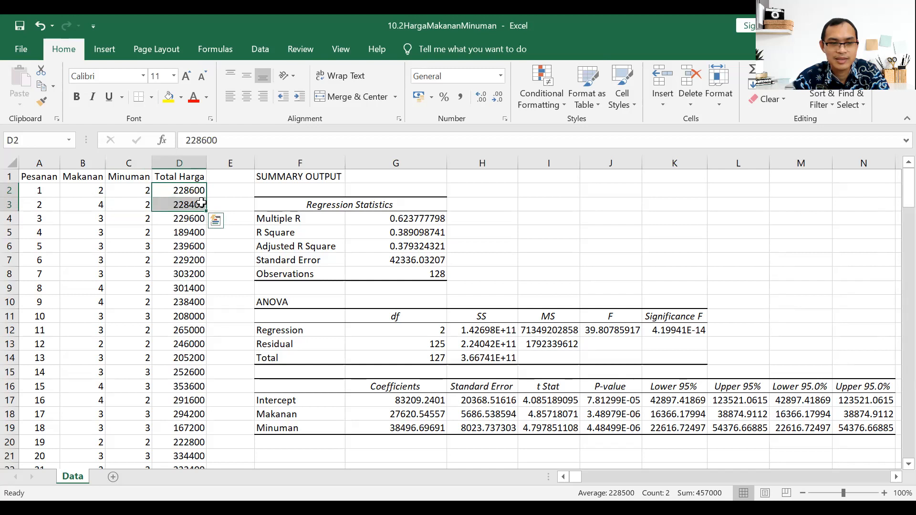
pyautogui.click(86, 192)
pyautogui.click(77, 202)
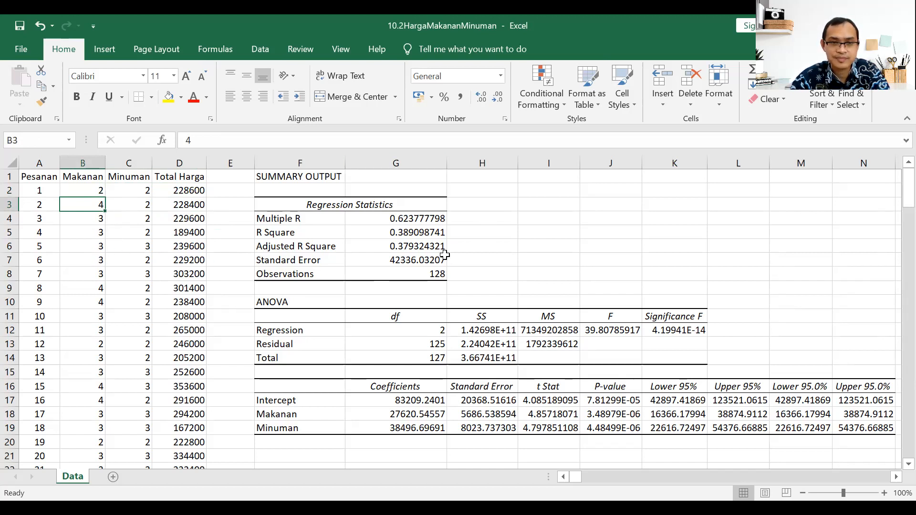
# Highlight the R Square and Adjusted R Square labels and values with yellow fill
pyautogui.click(329, 237)
pyautogui.moveTo(330, 237); pyautogui.dragTo(364, 249)
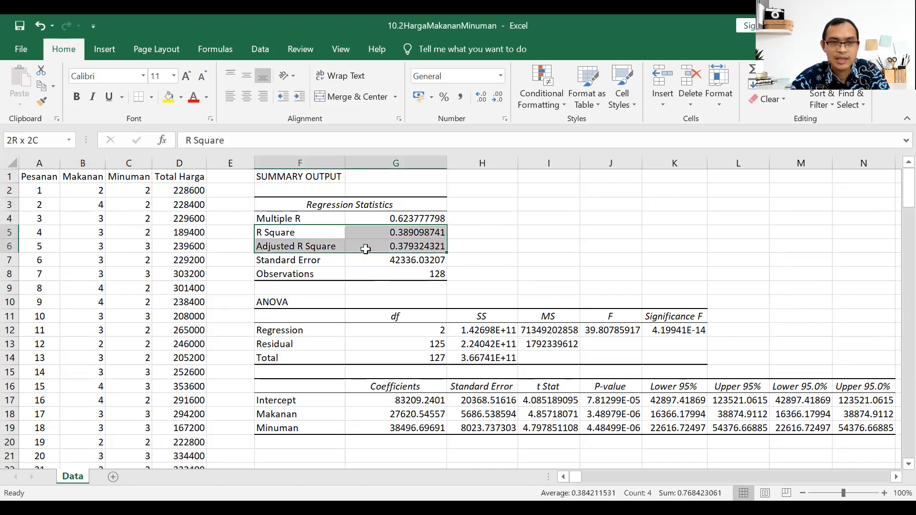
pyautogui.click(169, 97)
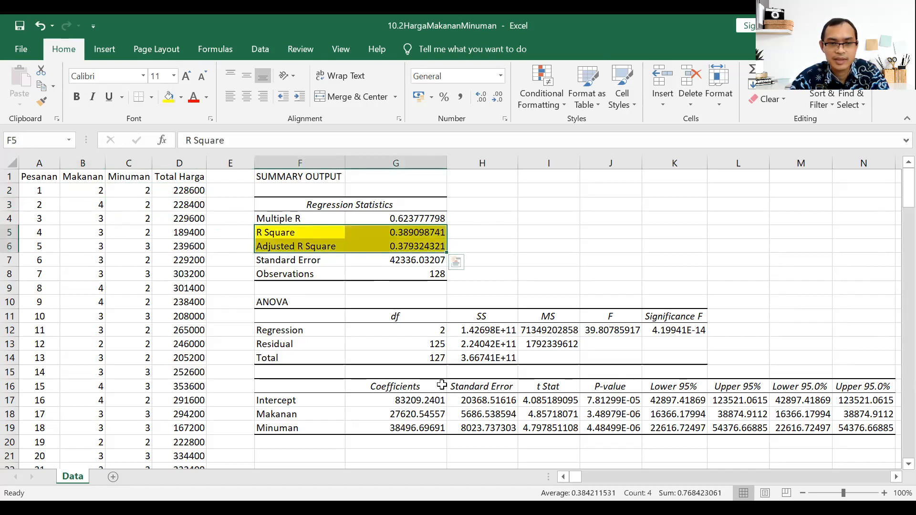
# Highlight the Makanan and Minuman labels, their coefficients and their P-values in rows 18 and 19 with yellow fill
pyautogui.moveTo(326, 414); pyautogui.dragTo(400, 427)
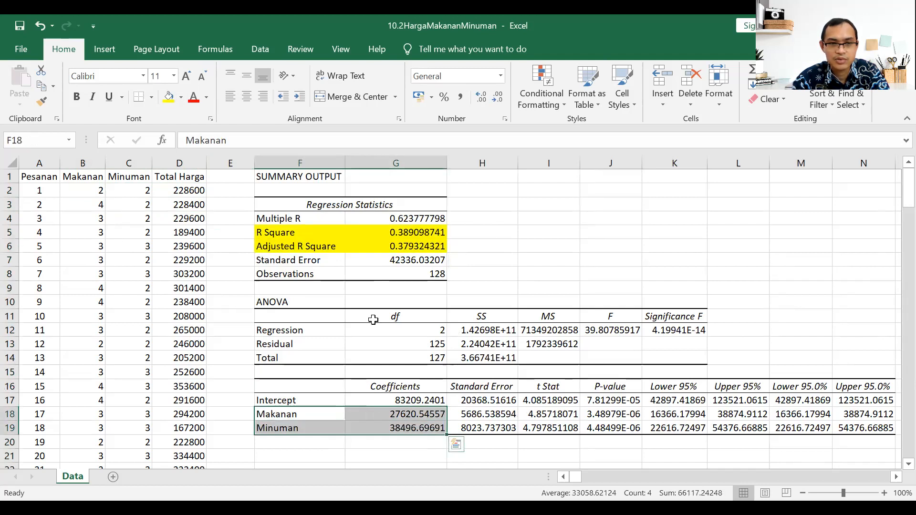
pyautogui.click(169, 97)
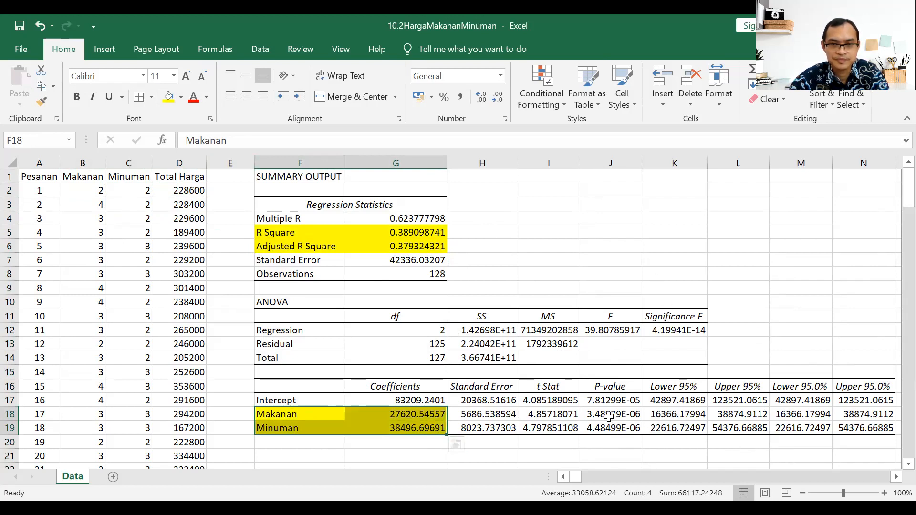
pyautogui.moveTo(609, 416); pyautogui.dragTo(611, 428)
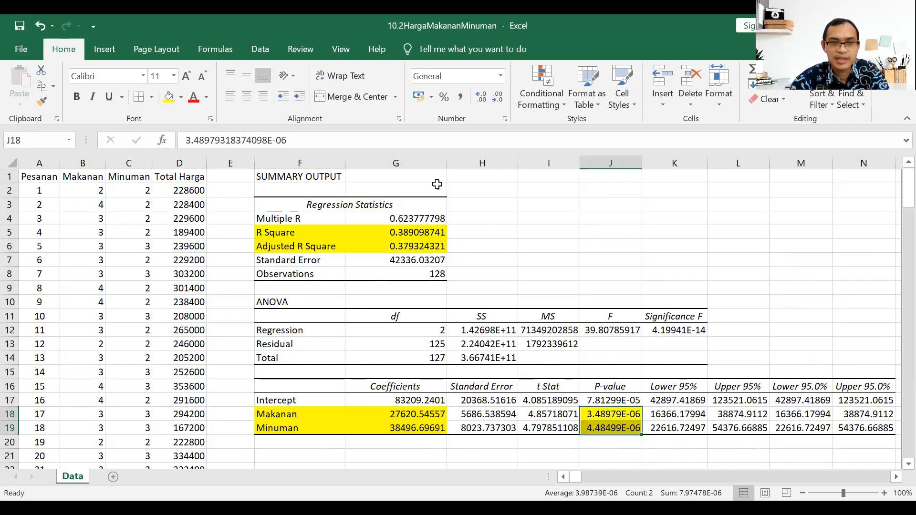
pyautogui.click(600, 229)
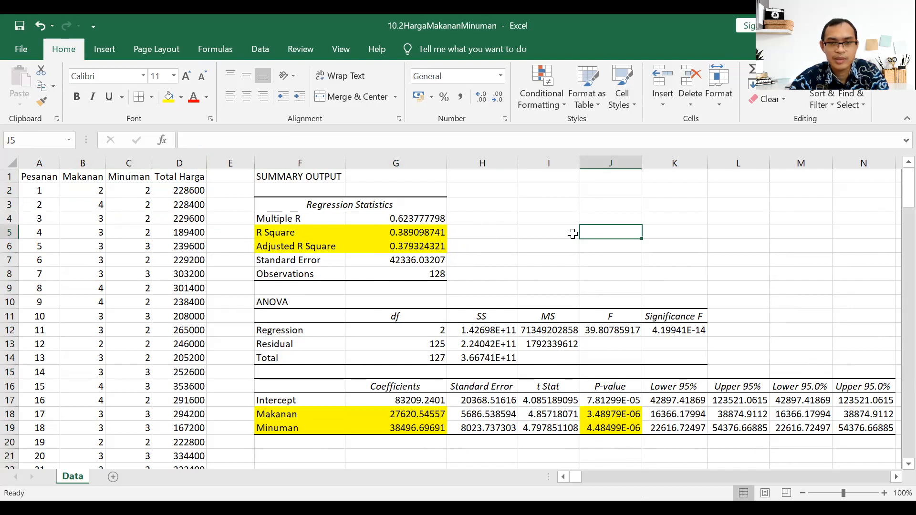
# Review the Total Harga values of the first orders and compare the Makanan and Minuman coefficients
pyautogui.click(537, 239)
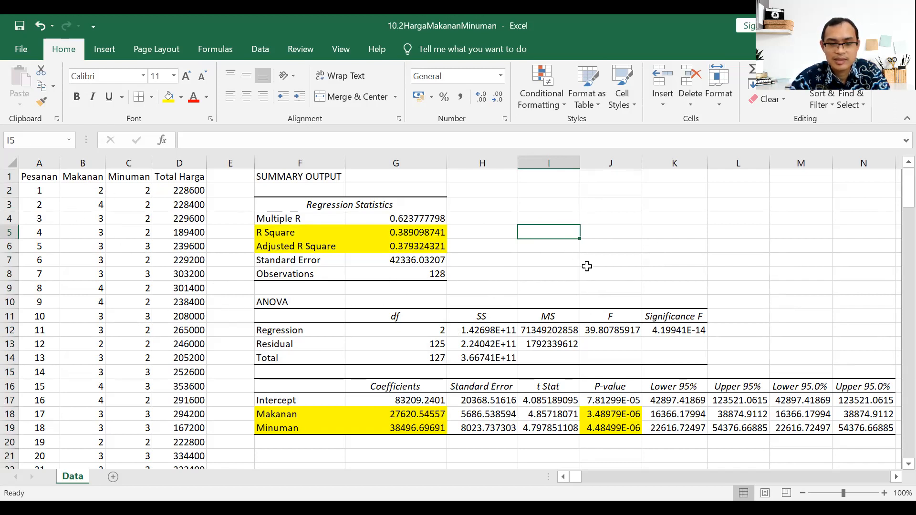
pyautogui.click(189, 193)
pyautogui.click(180, 232)
pyautogui.press('Down')
pyautogui.press('Down')
pyautogui.press('Down')
pyautogui.press('Down')
pyautogui.press('Down')
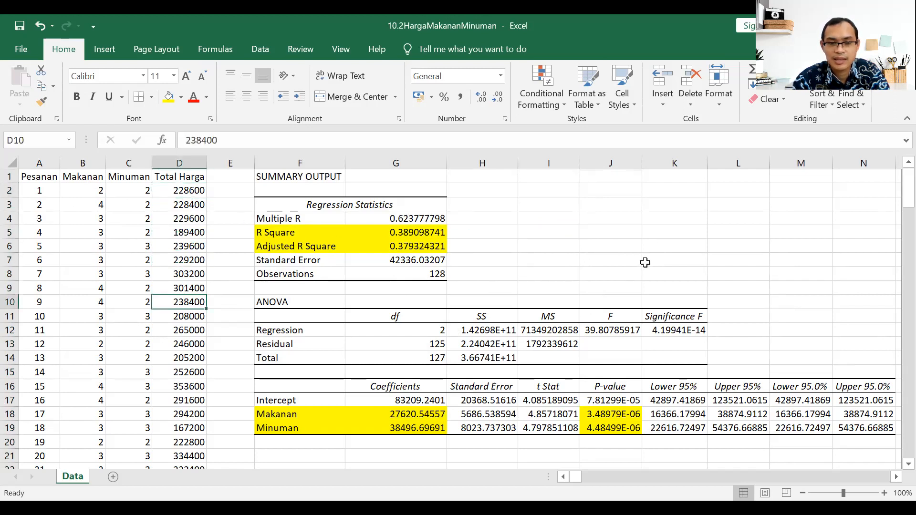
pyautogui.click(646, 261)
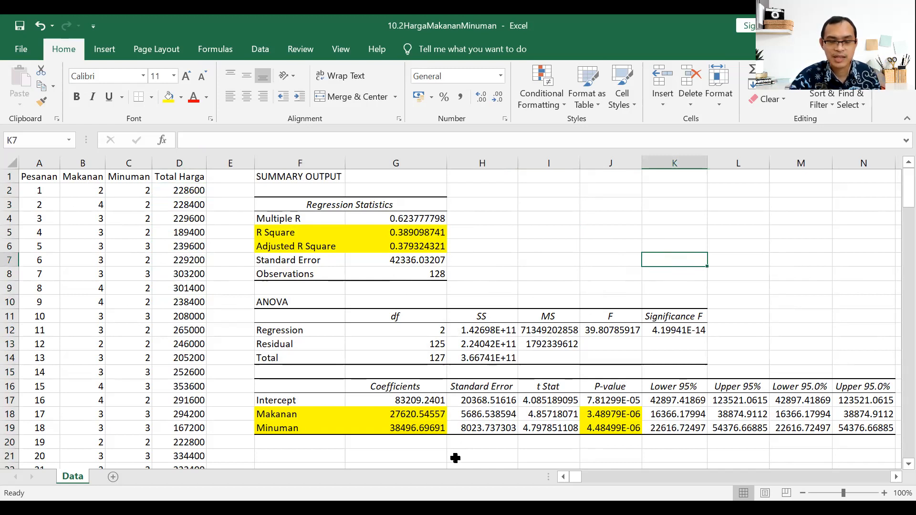
pyautogui.click(427, 413)
pyautogui.click(424, 428)
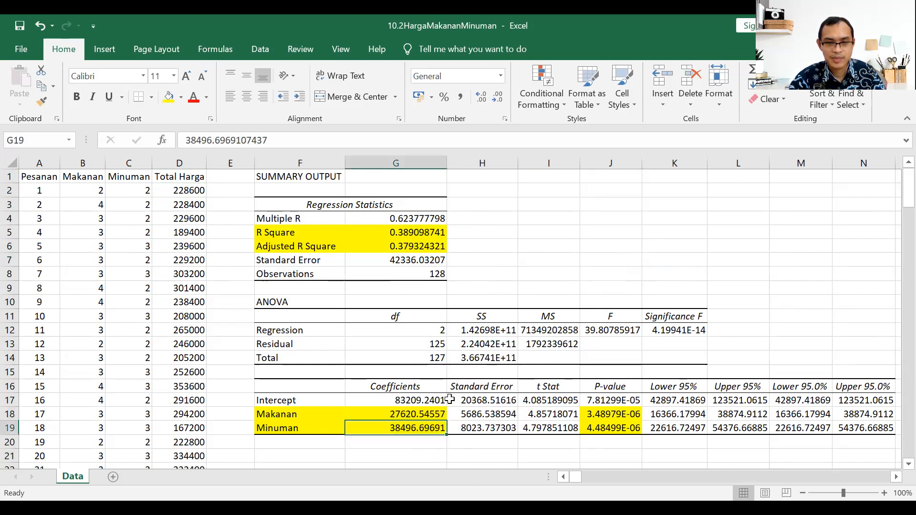
pyautogui.click(413, 416)
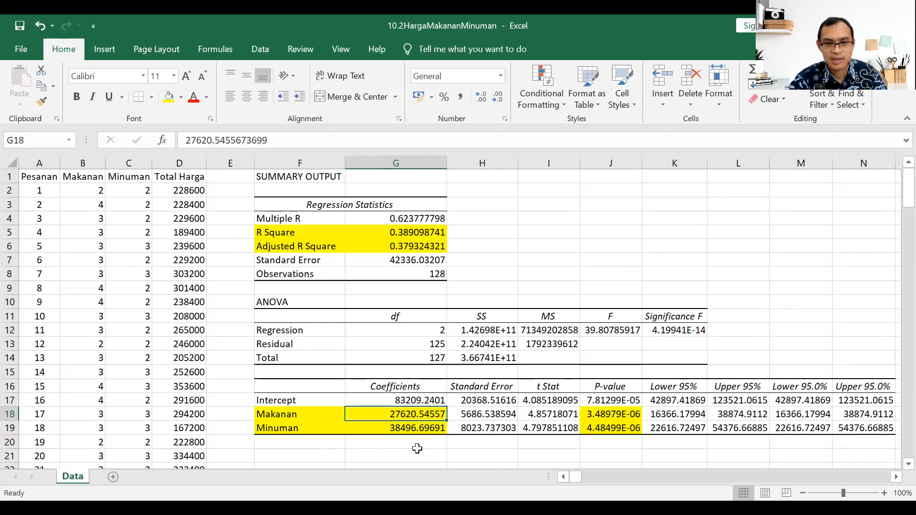
# Examine the residuals of observations 1, 2 and 5 in the residual output table
pyautogui.scroll(-3, 454, 428)
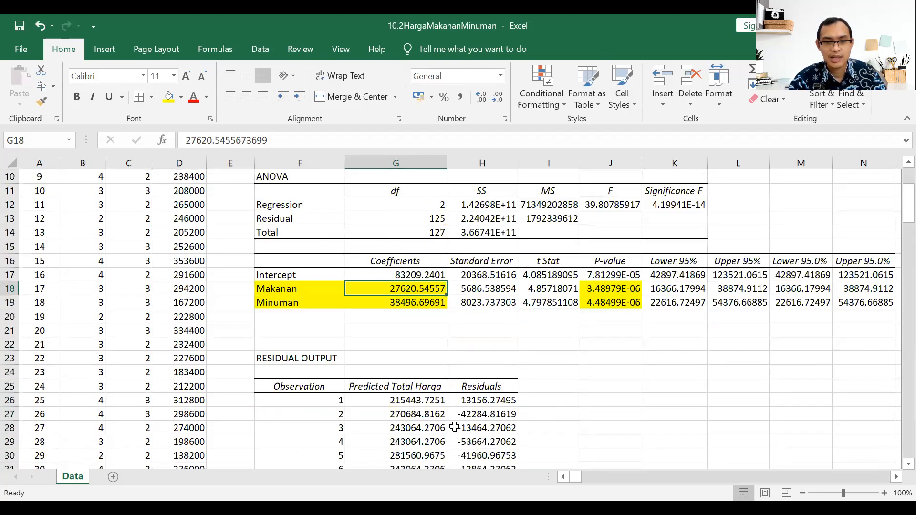
pyautogui.scroll(-2, 454, 428)
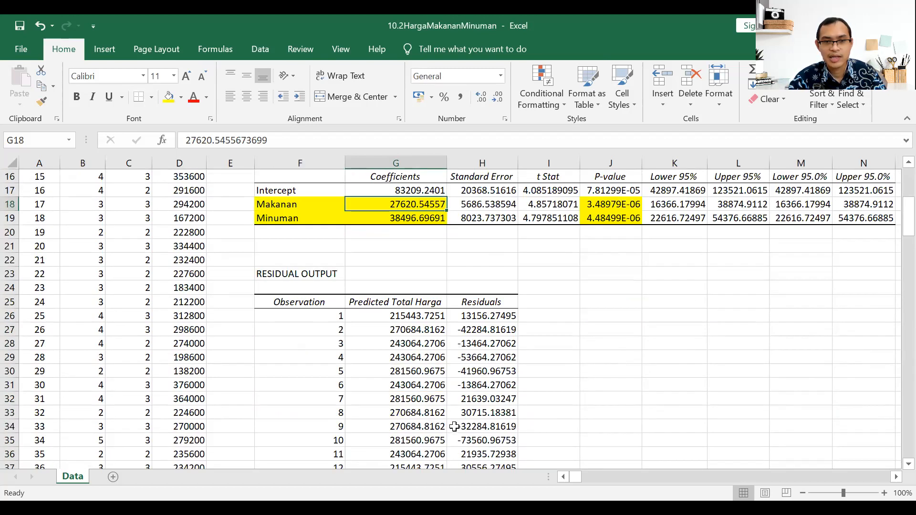
pyautogui.click(488, 319)
pyautogui.click(486, 332)
pyautogui.click(486, 371)
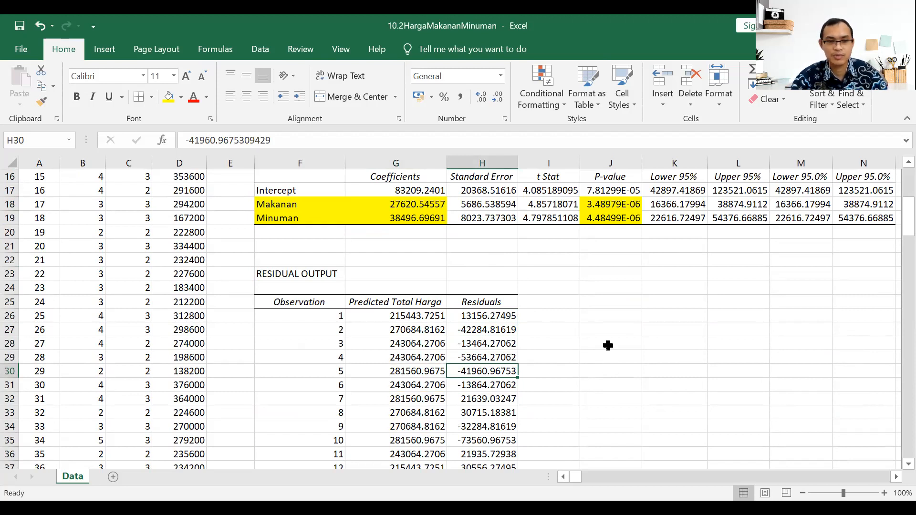
pyautogui.scroll(5, 600, 345)
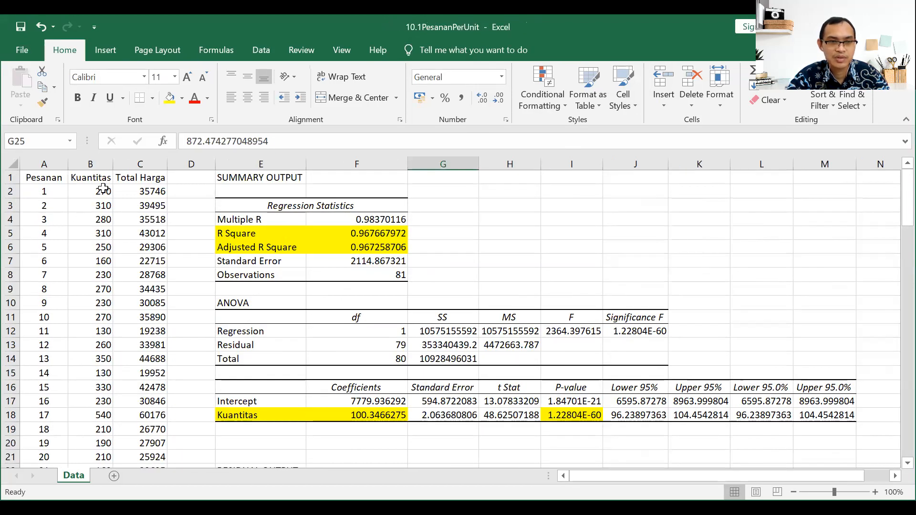
# Copy the Kuantitas and Total Harga data with headers (B1:C82) from the 10.1PesananPerUnit workbook and switch to EViews
pyautogui.moveTo(90, 178); pyautogui.dragTo(127, 426)
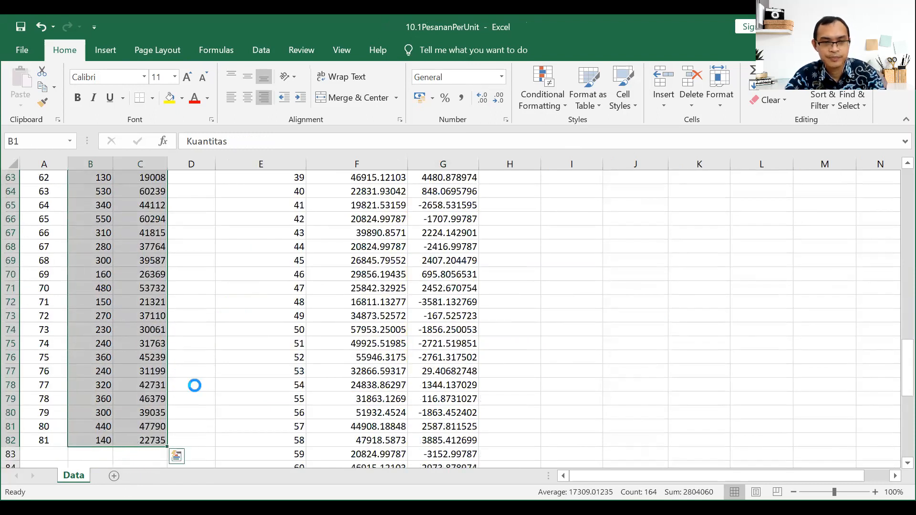
pyautogui.hotkey('ctrl', 'c')
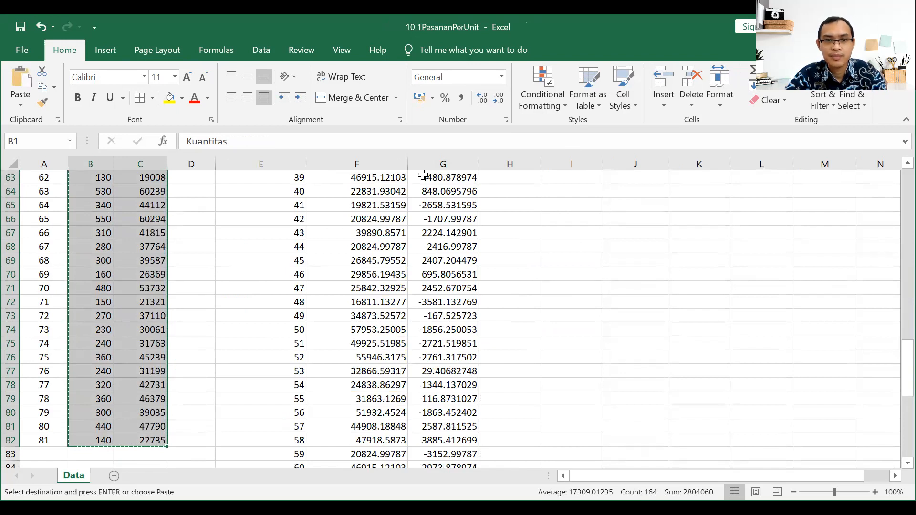
pyautogui.hotkey('alt', 'Tab')
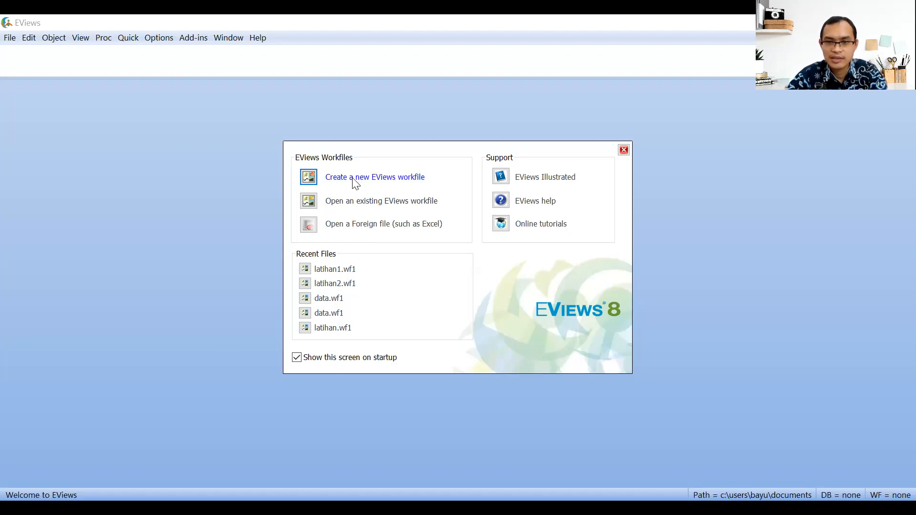
# Create a new Unstructured / Undated workfile with 81 observations
pyautogui.click(356, 183)
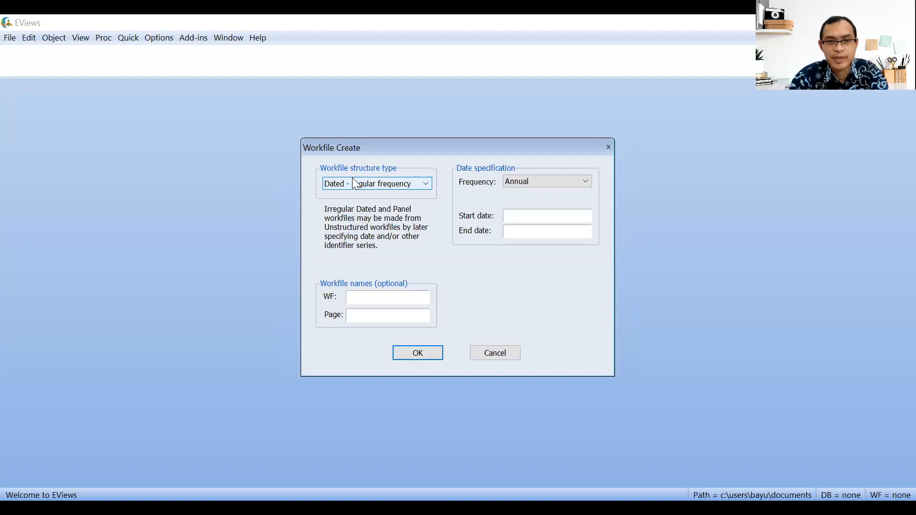
pyautogui.click(356, 184)
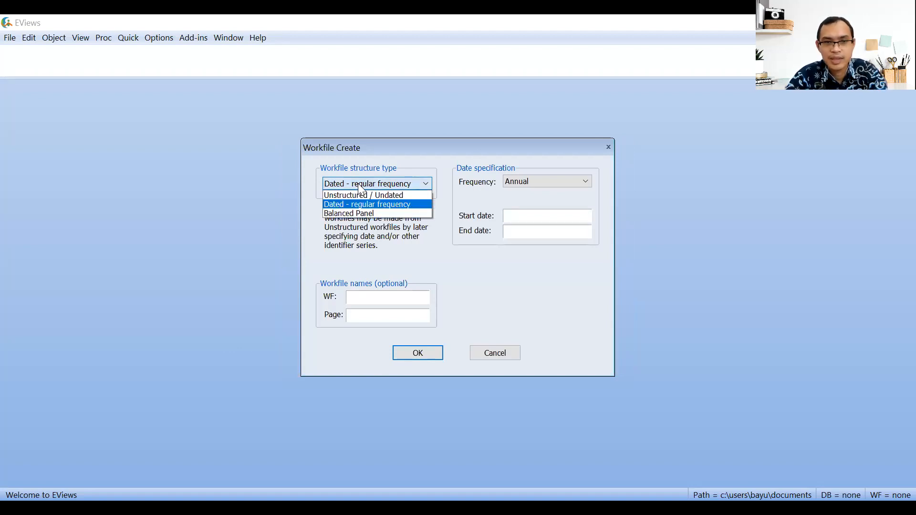
pyautogui.click(388, 198)
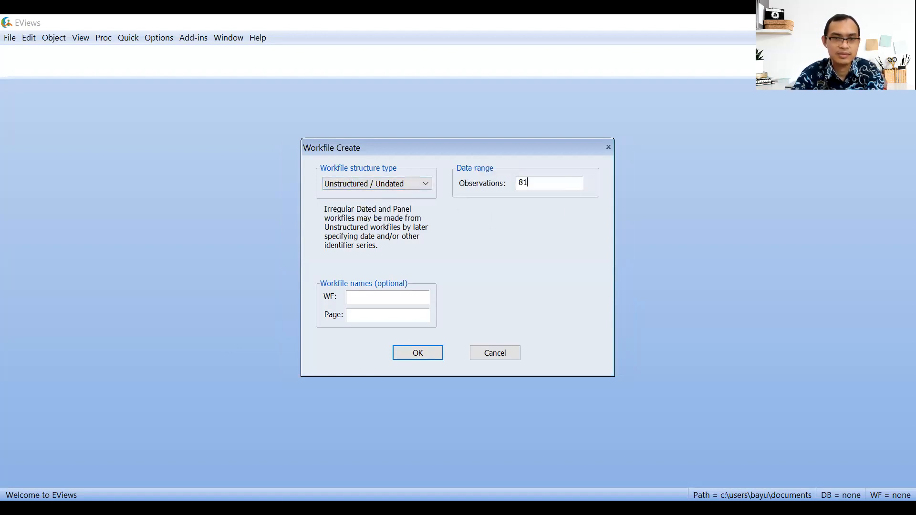
pyautogui.click(422, 354)
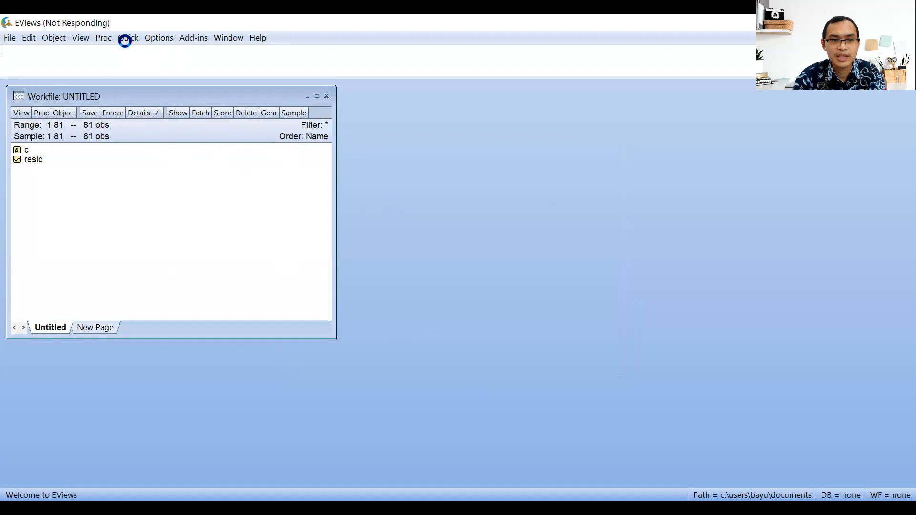
# Open an empty group for editing series and paste the copied Kuantitas and Total Harga data, starting at the series name row
pyautogui.click(127, 40)
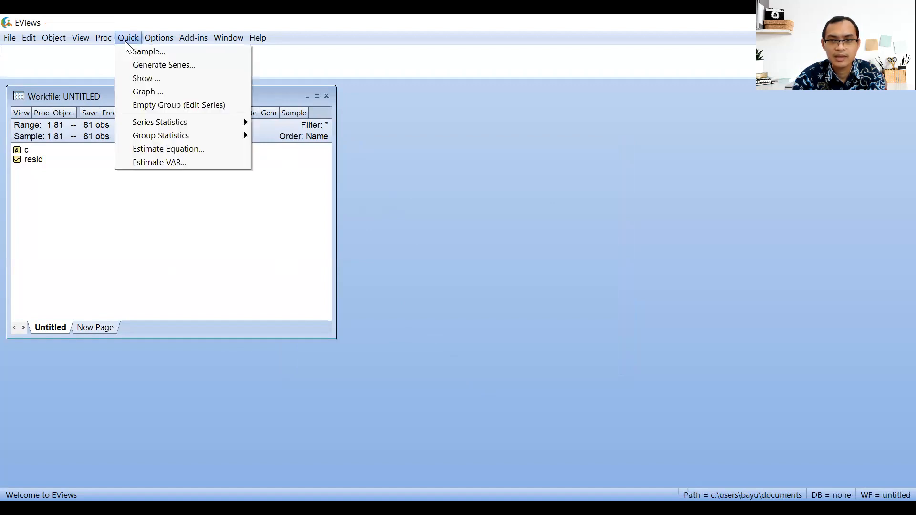
pyautogui.click(193, 105)
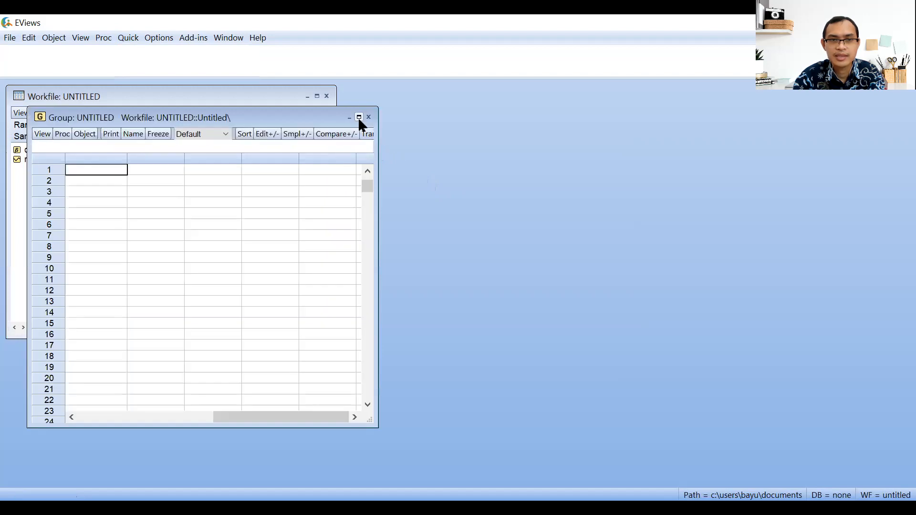
pyautogui.moveTo(309, 119); pyautogui.dragTo(439, 131)
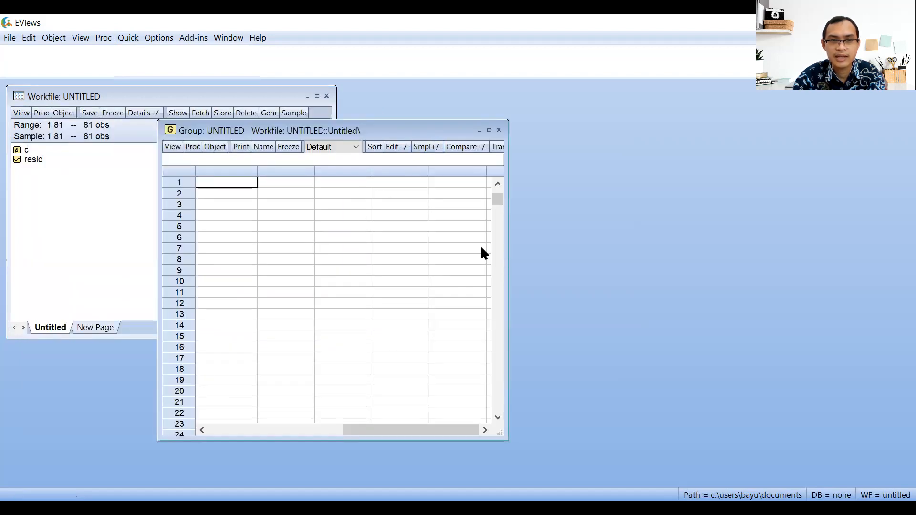
pyautogui.click(497, 185)
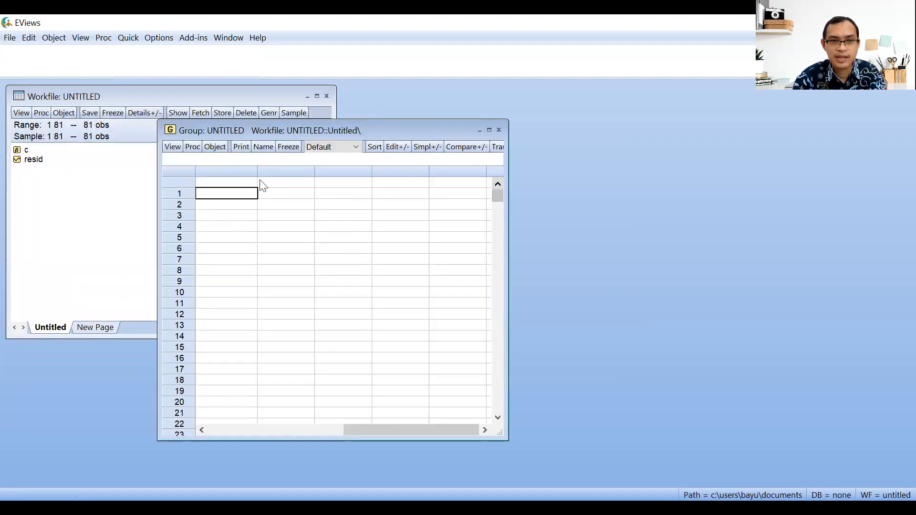
pyautogui.hotkey('ctrl', 'v')
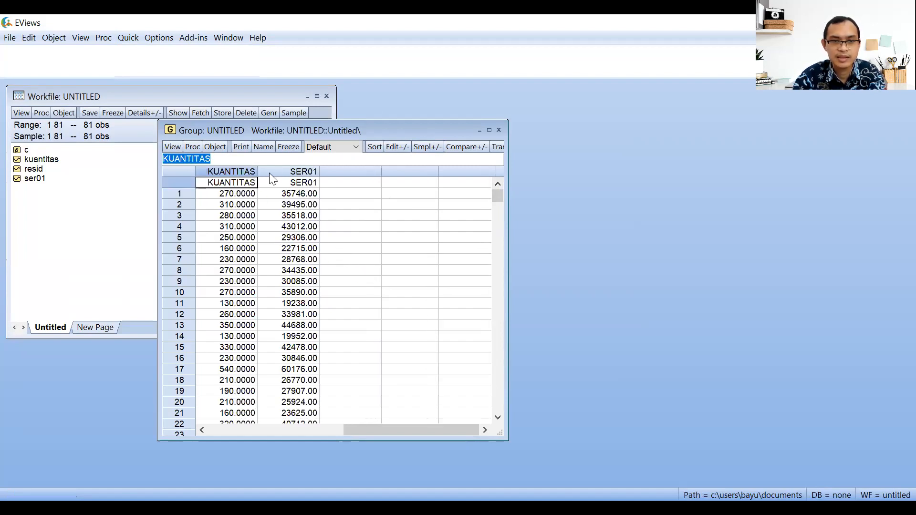
# Rename the second series, SER01, as harga
pyautogui.click(290, 185)
pyautogui.write('hag')
pyautogui.press('BackSpace')
pyautogui.write('rga')
pyautogui.press('Return')
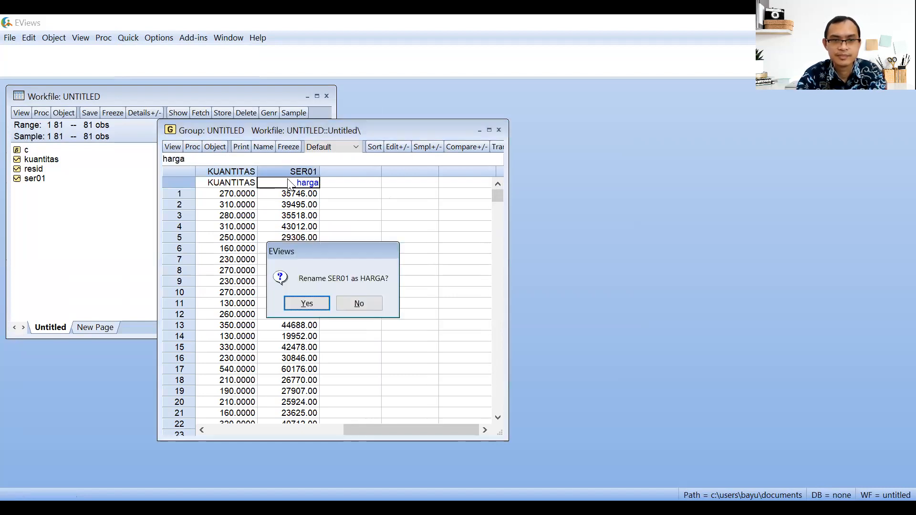
pyautogui.press('Return')
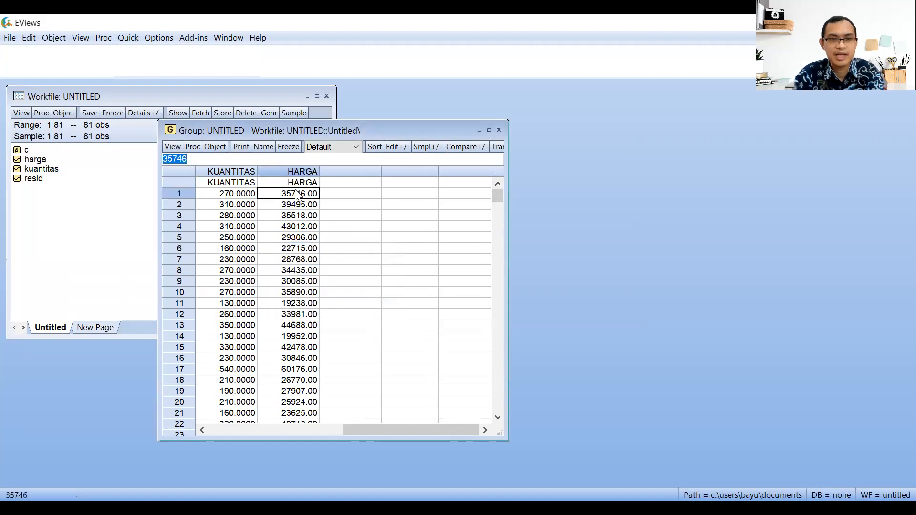
# Name the group group01 and close its window
pyautogui.click(266, 146)
pyautogui.click(297, 332)
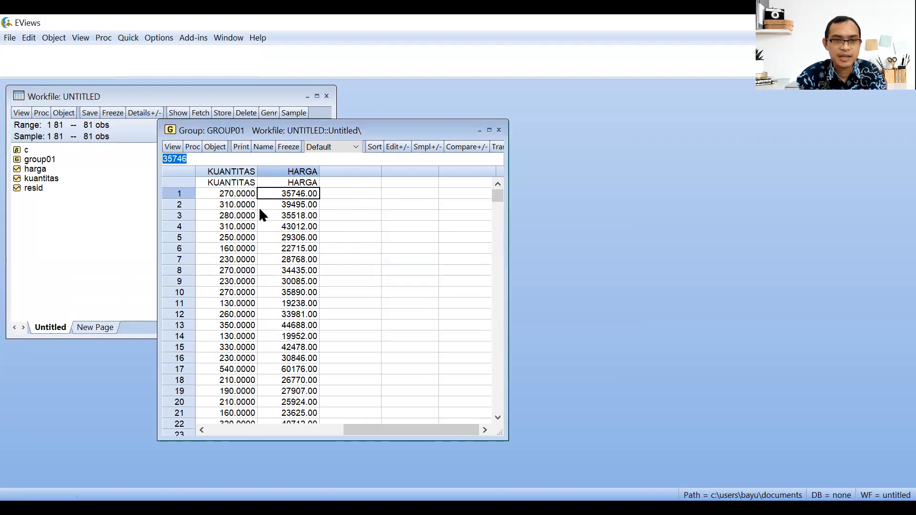
pyautogui.click(500, 131)
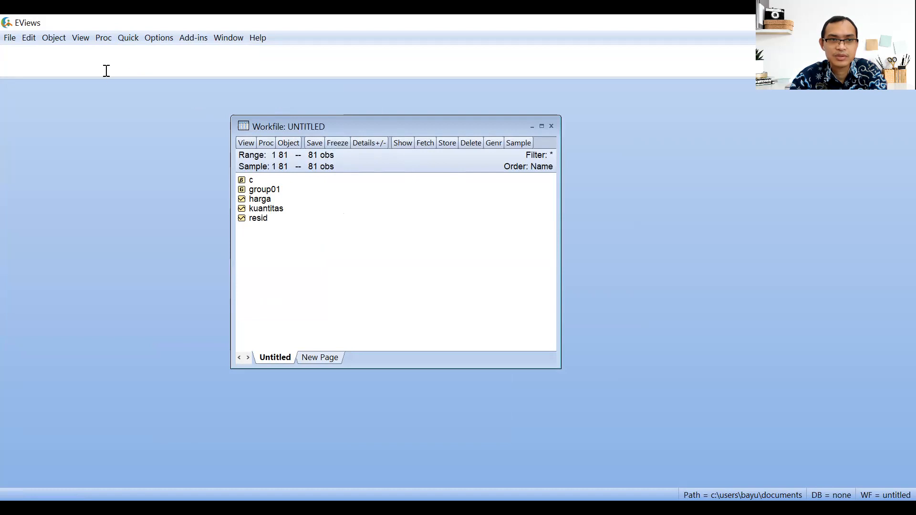
# Create an Equation object and estimate it by Least Squares with the specification "harga c kuantitas" on sample 1 81
pyautogui.click(53, 38)
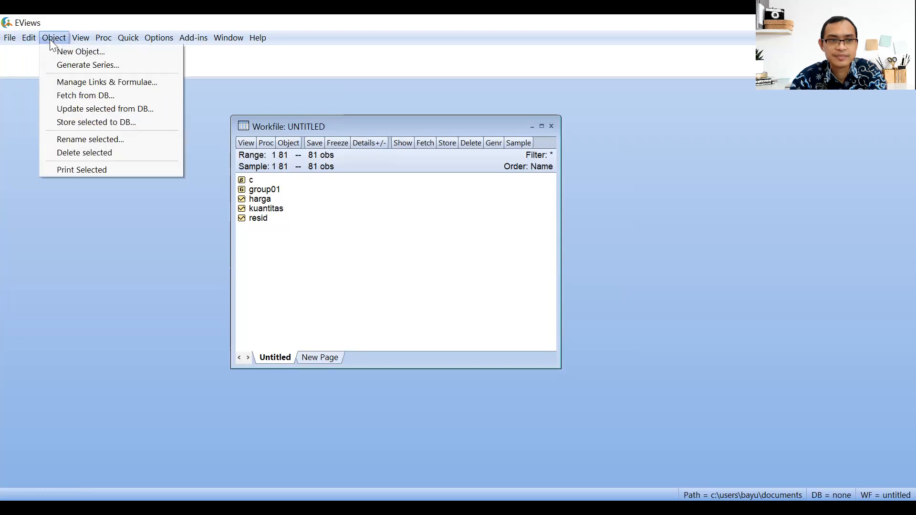
pyautogui.click(58, 51)
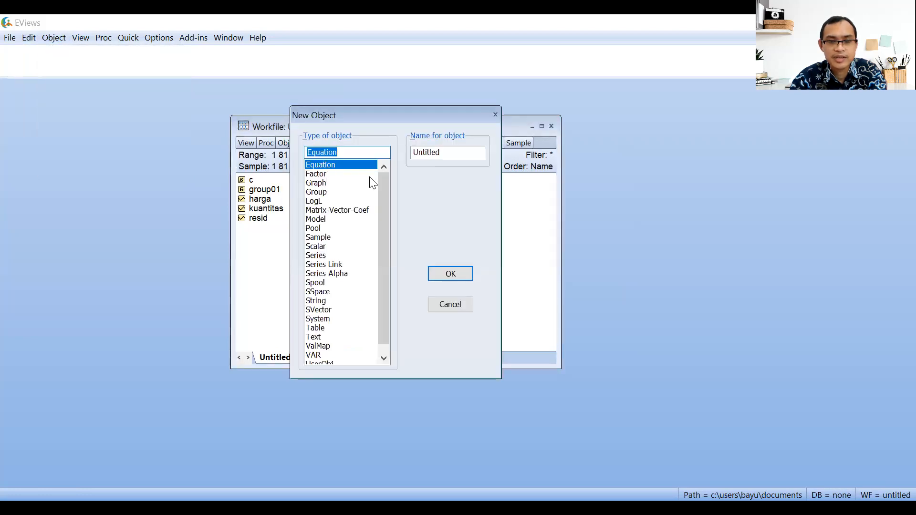
pyautogui.click(451, 274)
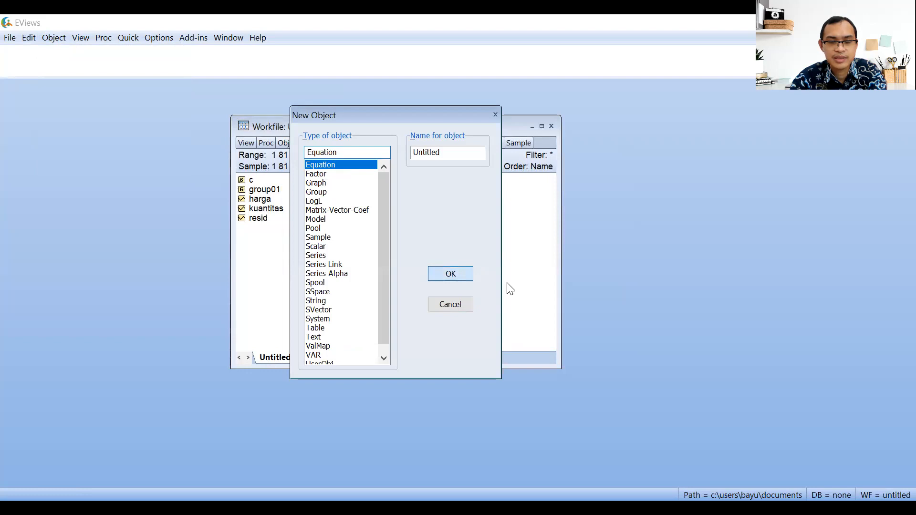
pyautogui.write('harga c')
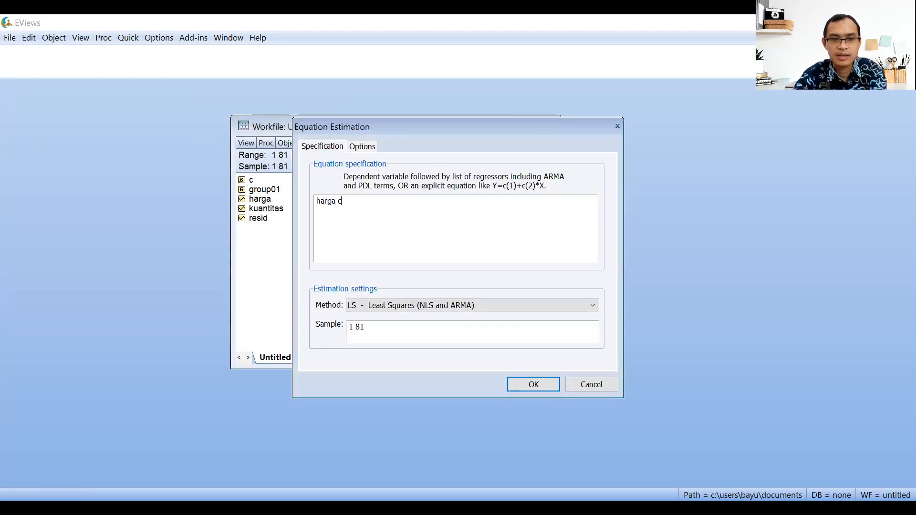
pyautogui.write(' kuNTI')
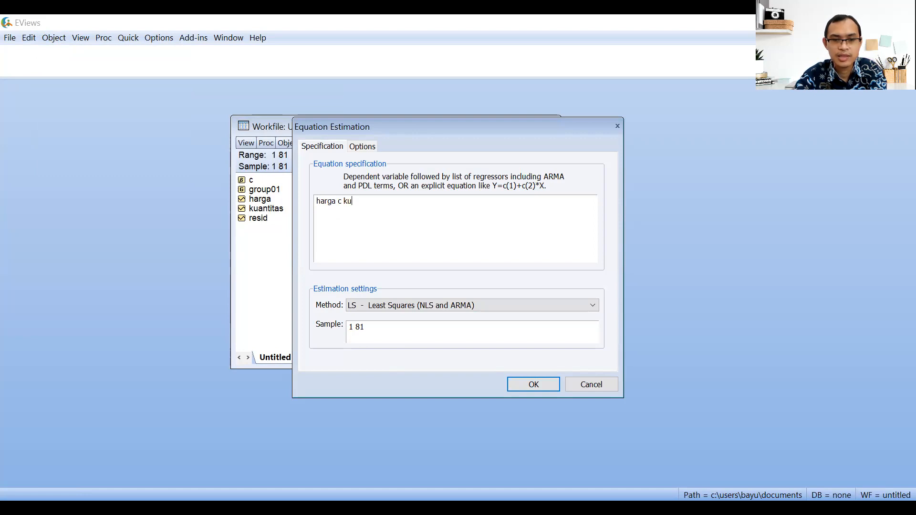
pyautogui.press('BackSpace')
pyautogui.press('BackSpace')
pyautogui.press('BackSpace')
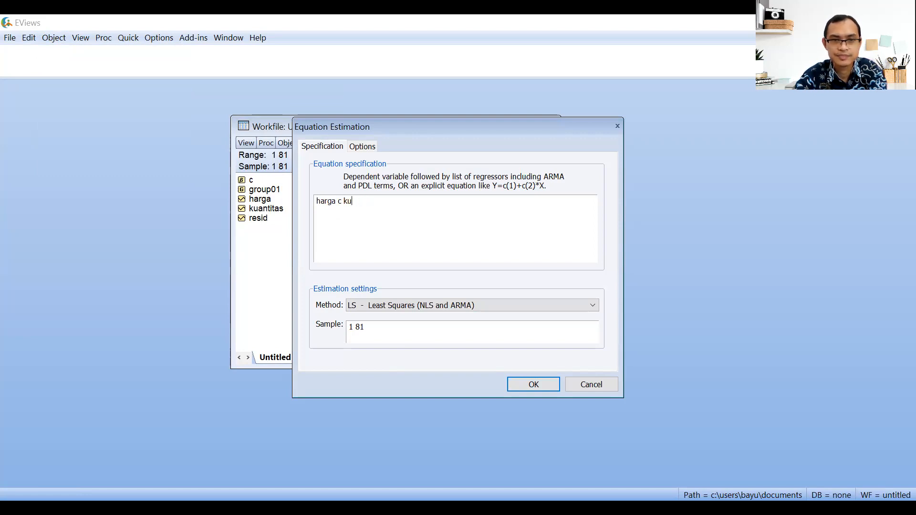
pyautogui.write('antitas')
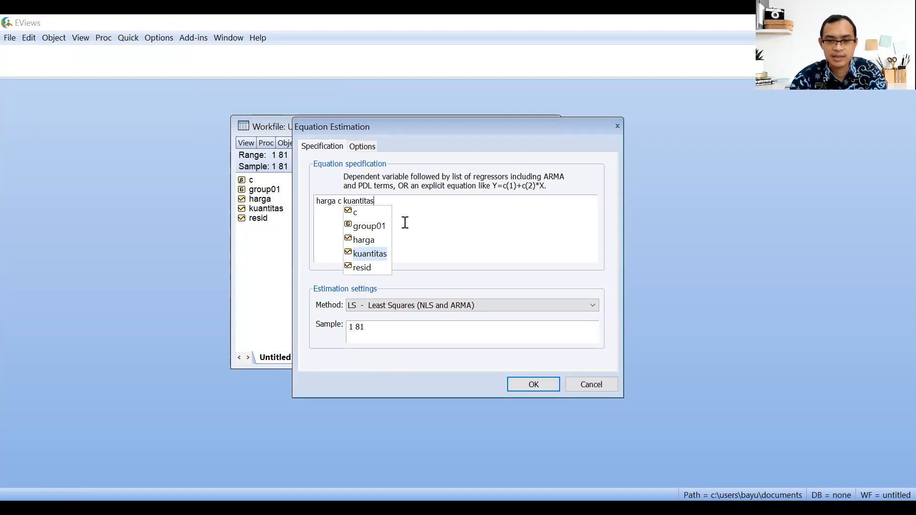
pyautogui.click(405, 223)
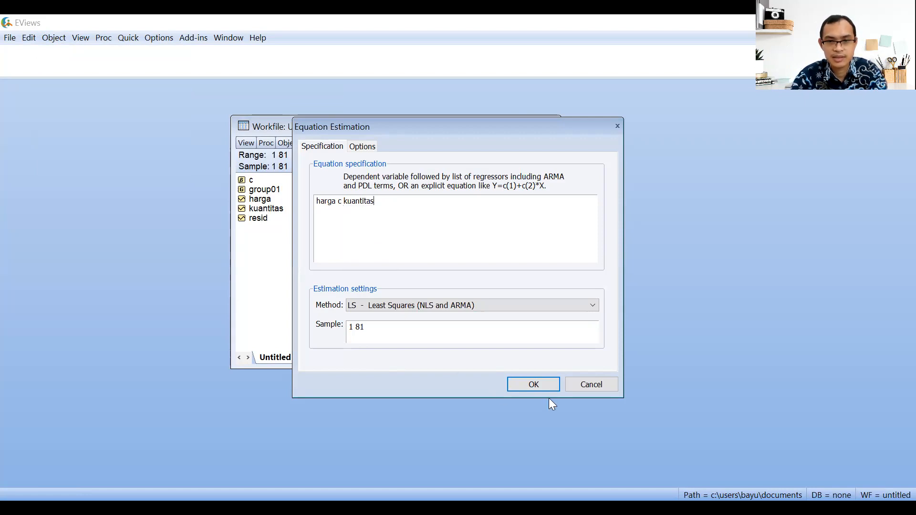
pyautogui.click(541, 381)
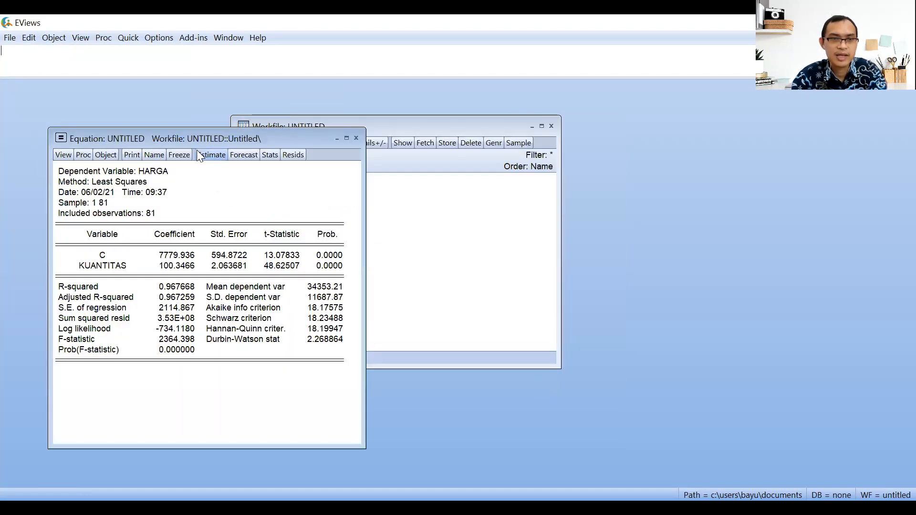
# Reposition the equation window in front of the workfile and review the regression coefficients, probabilities and R-squared
pyautogui.moveTo(205, 139); pyautogui.dragTo(373, 138)
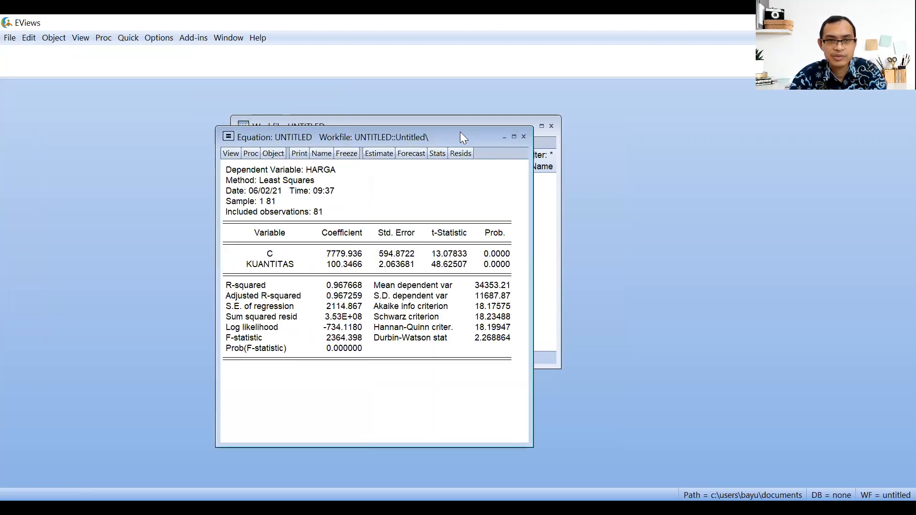
pyautogui.moveTo(463, 139); pyautogui.dragTo(487, 130)
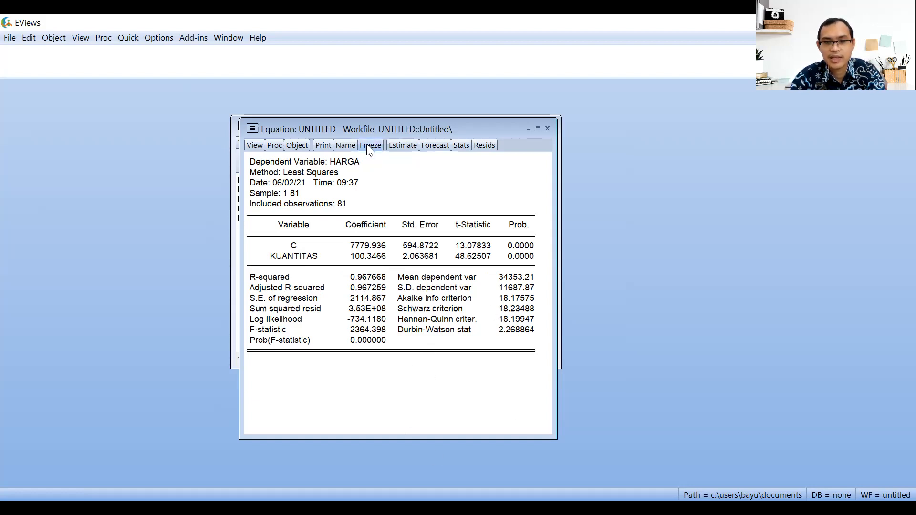
pyautogui.moveTo(372, 135); pyautogui.dragTo(439, 151)
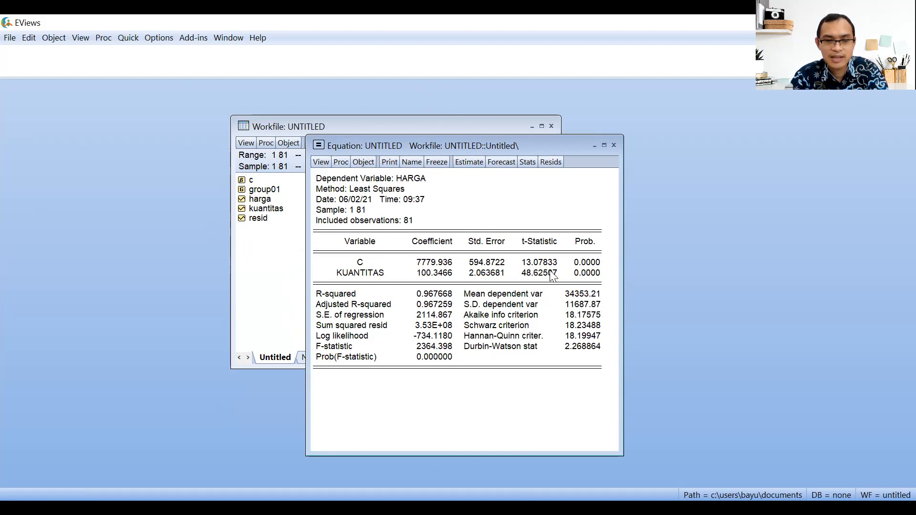
# Switch to SPSS and paste the copied Kuantitas and Total Harga columns, headings included, starting at the first cell of the empty dataset
pyautogui.hotkey('alt', 'Tab')
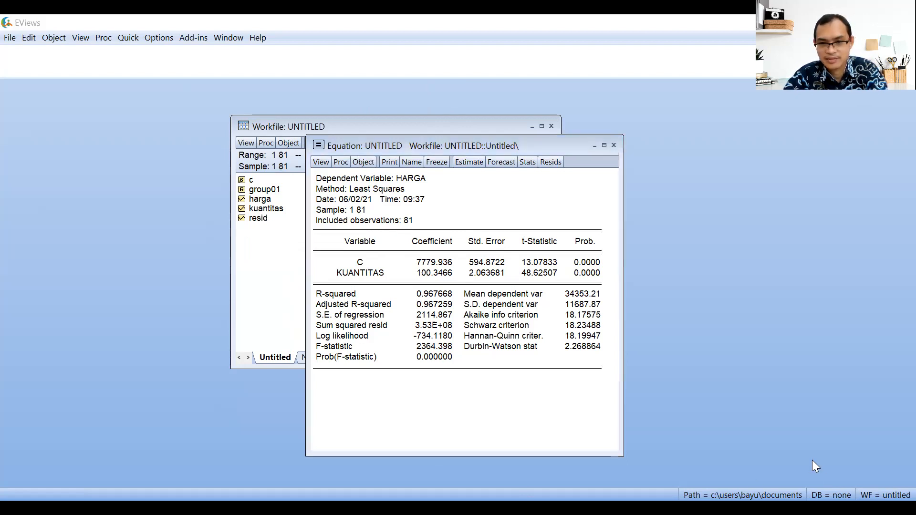
pyautogui.hotkey('alt', 'Tab')
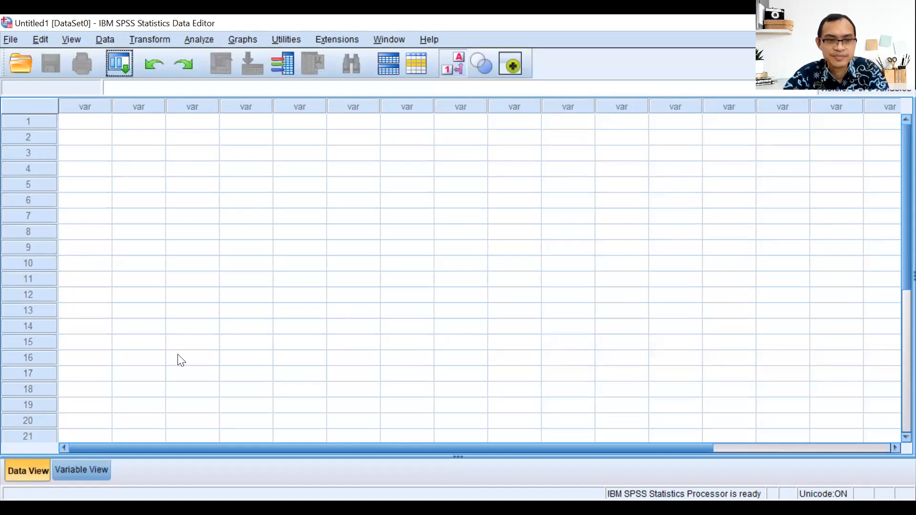
pyautogui.click(85, 112)
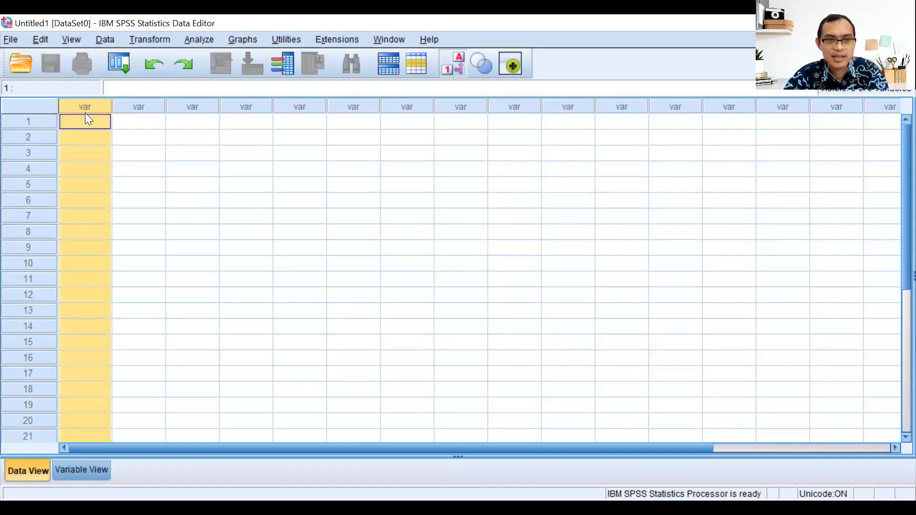
pyautogui.click(138, 125)
pyautogui.click(93, 125)
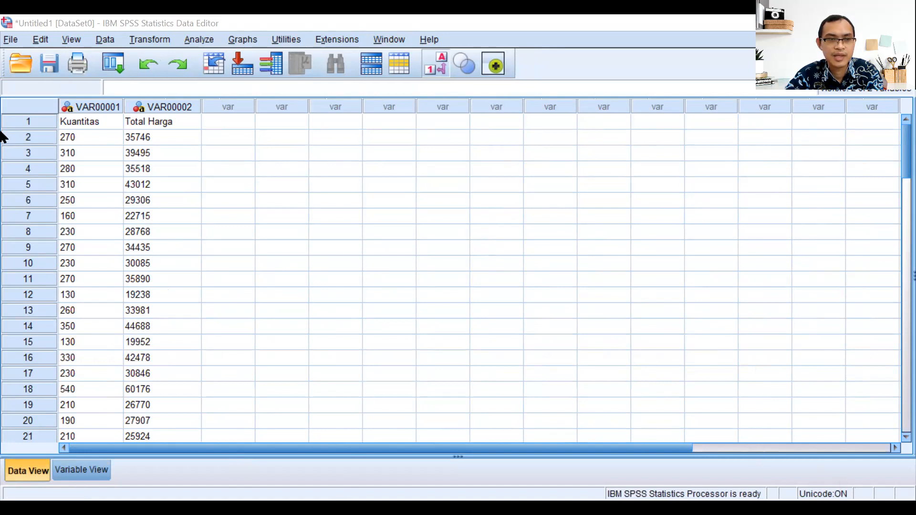
# Delete the first case, which holds the pasted headings Kuantitas and Total Harga
pyautogui.click(45, 118)
pyautogui.rightClick(45, 119)
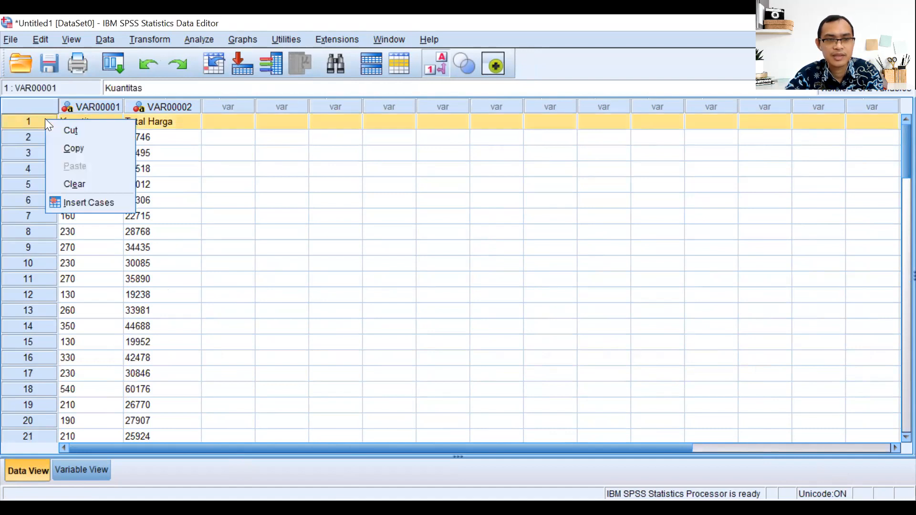
pyautogui.click(90, 186)
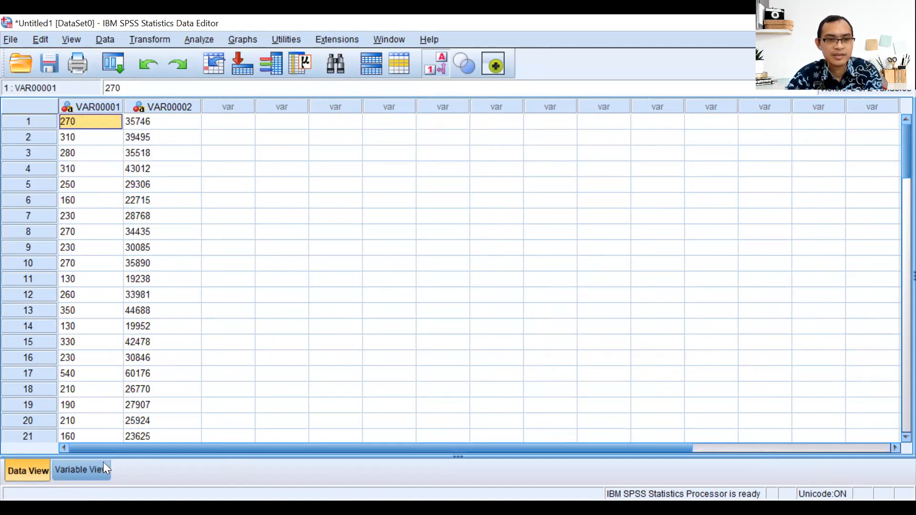
# Rename the first variable kuantitas and the second variable harga
pyautogui.click(86, 469)
pyautogui.click(103, 100)
pyautogui.write('kuanti')
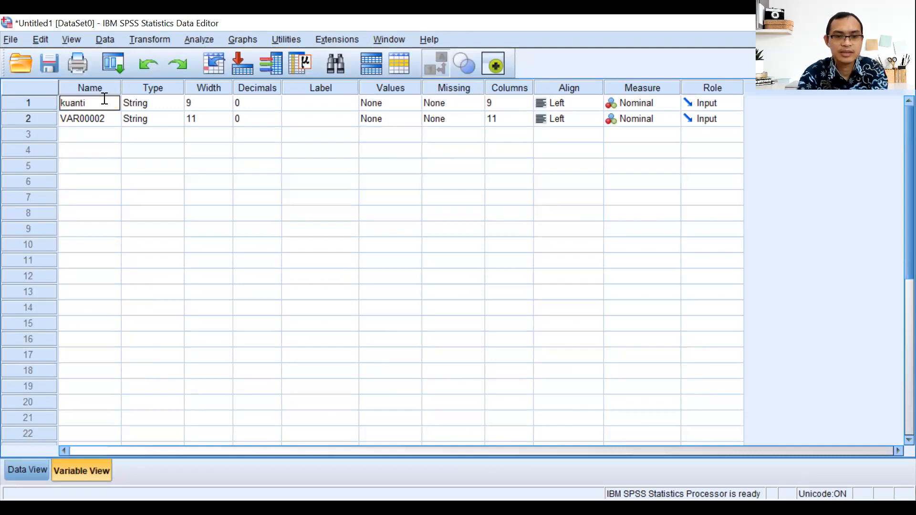
pyautogui.write('tas')
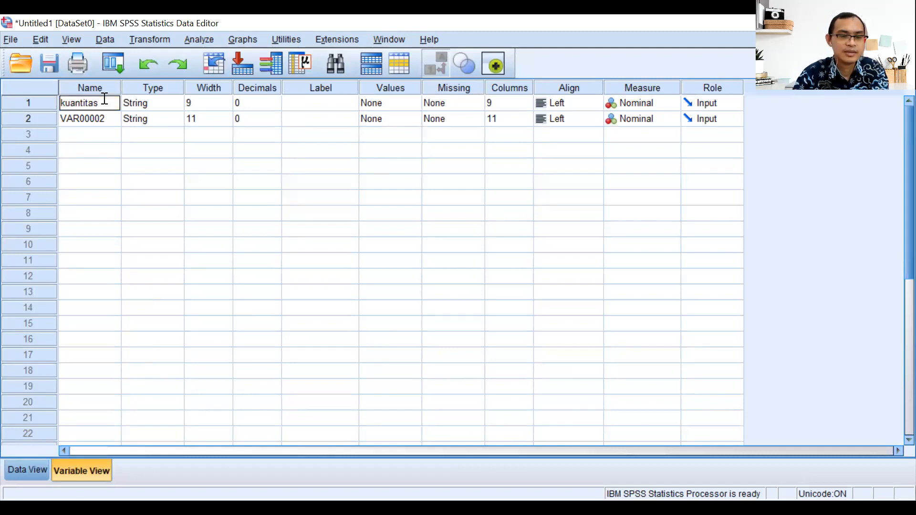
pyautogui.click(90, 119)
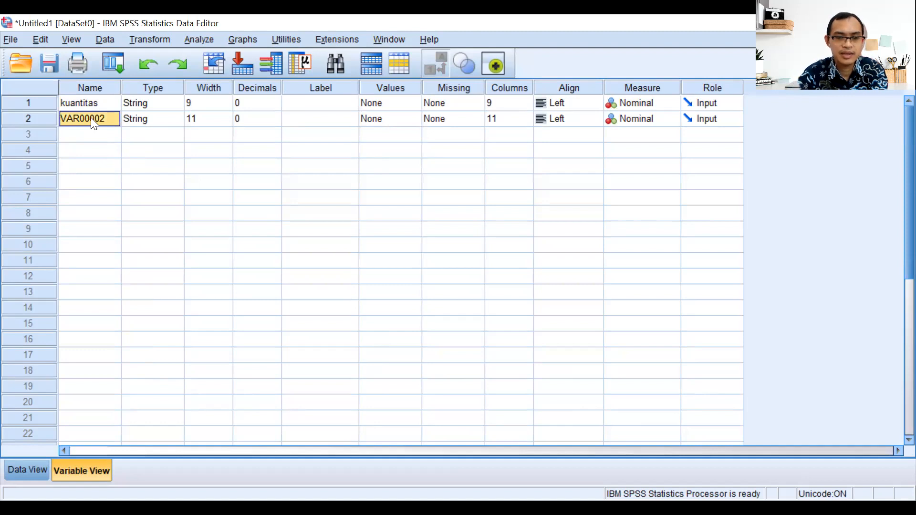
pyautogui.write('harga')
# Set the variable type of both kuantitas and harga to Numeric
pyautogui.click(132, 109)
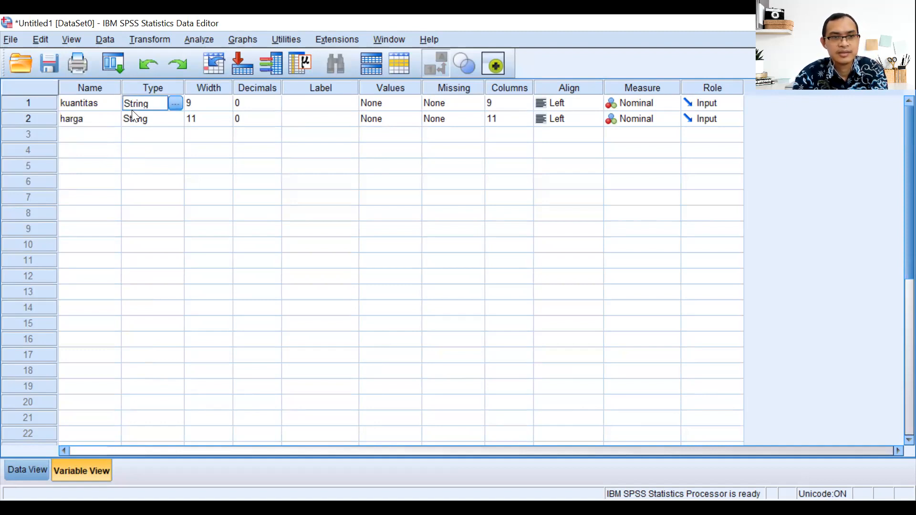
pyautogui.click(176, 103)
pyautogui.click(316, 172)
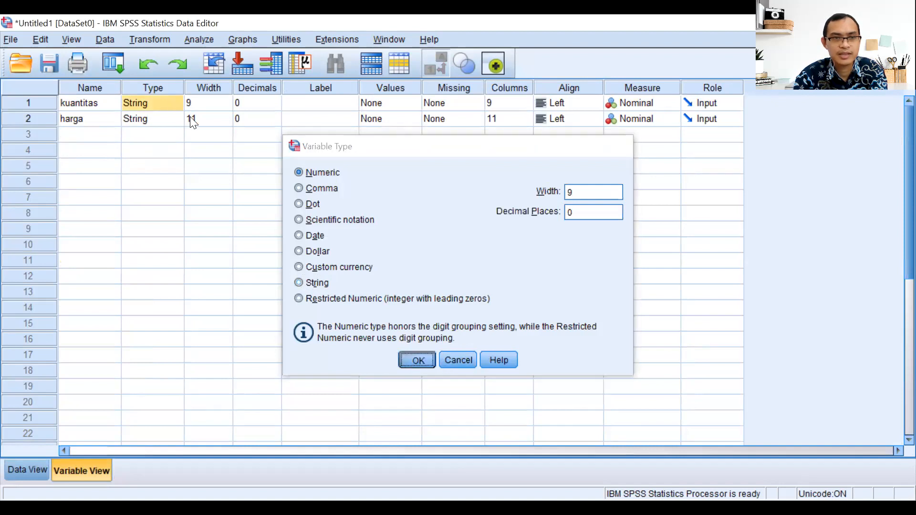
pyautogui.click(413, 360)
pyautogui.click(176, 119)
pyautogui.click(178, 118)
pyautogui.click(322, 173)
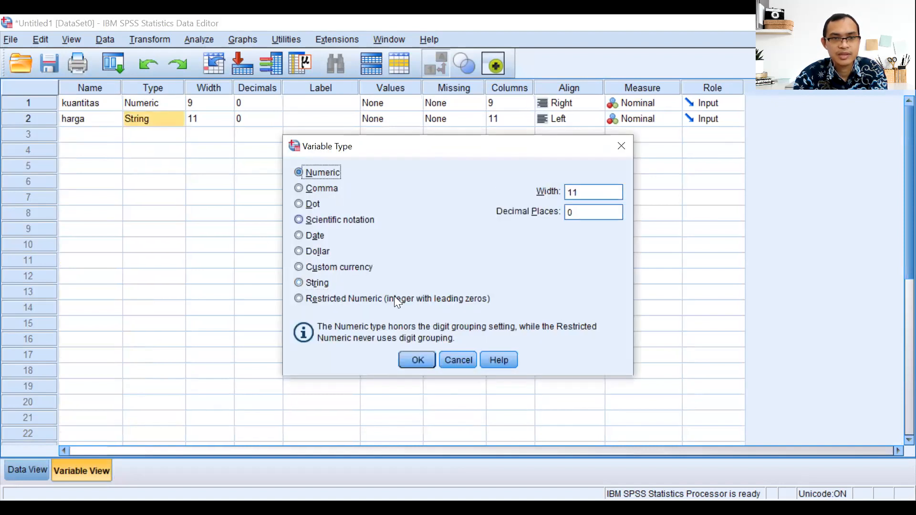
pyautogui.click(415, 361)
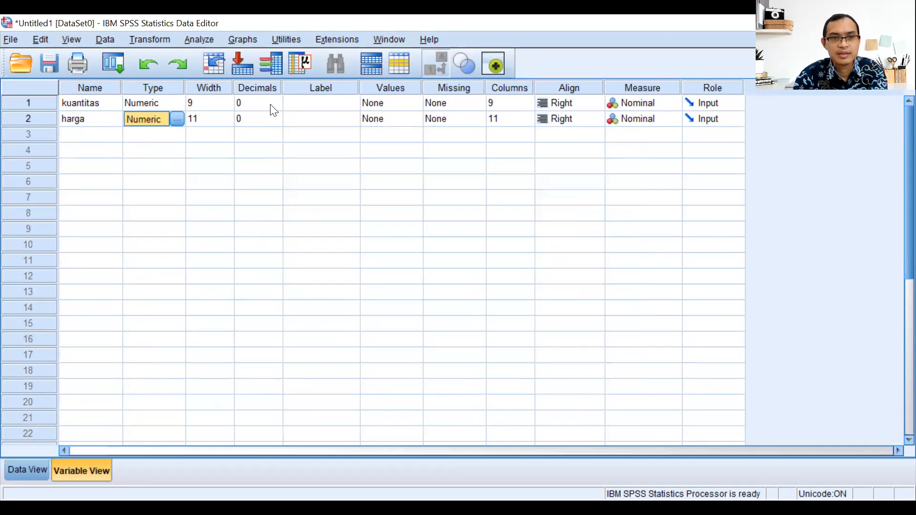
# Return to the data values and check the first several cases of kuantitas and harga
pyautogui.click(34, 475)
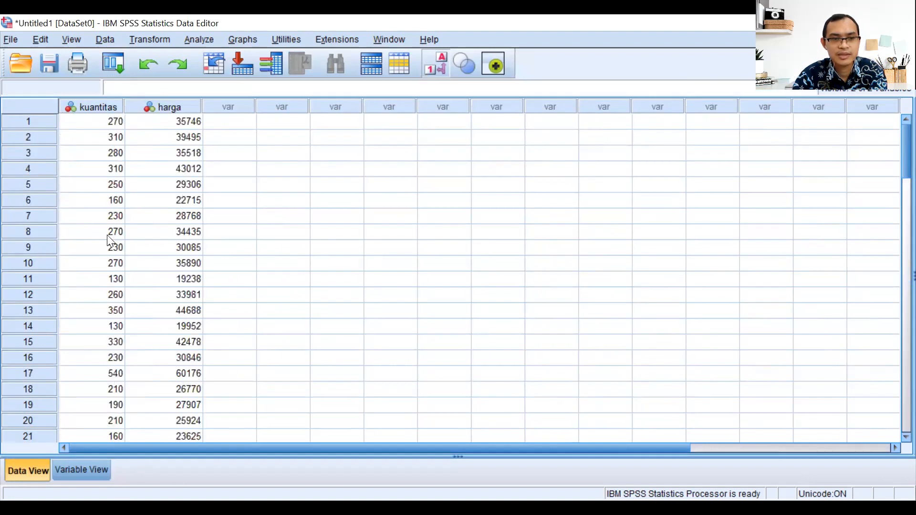
pyautogui.click(111, 120)
pyautogui.click(106, 137)
pyautogui.click(105, 169)
pyautogui.click(106, 215)
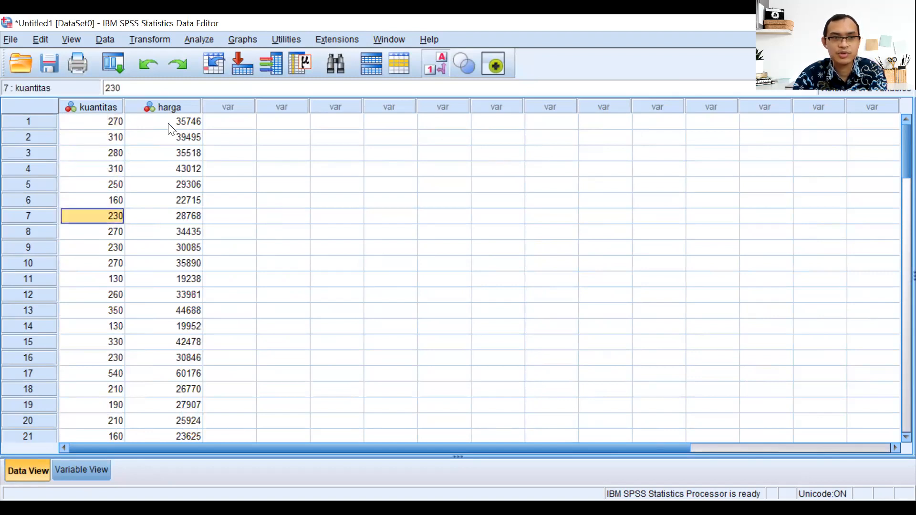
pyautogui.click(168, 124)
pyautogui.click(173, 154)
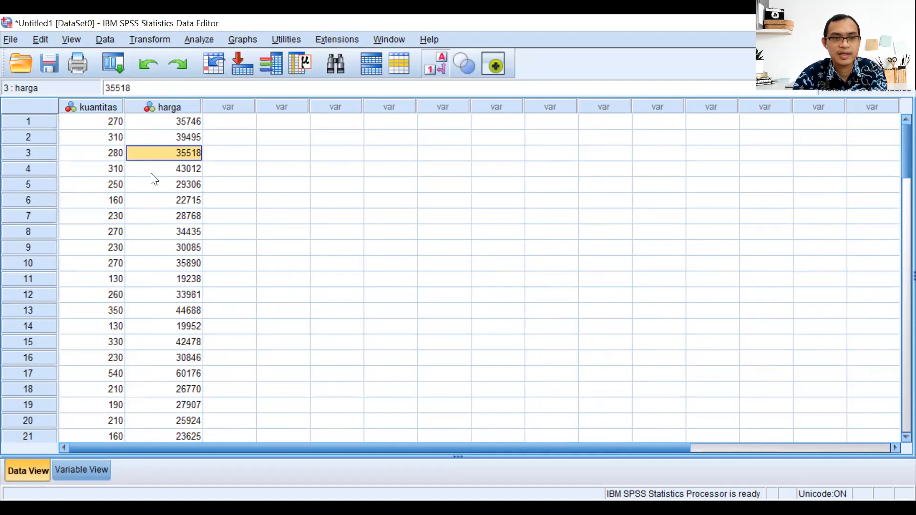
pyautogui.click(102, 123)
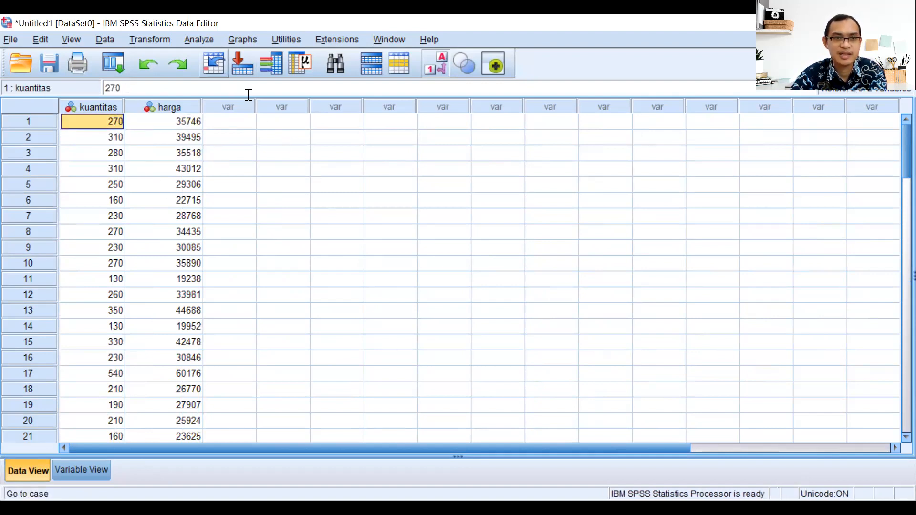
# Run a Linear Regression with harga as the dependent variable and kuantitas as the independent variable, using the Enter method
pyautogui.hotkey('alt', 'a')
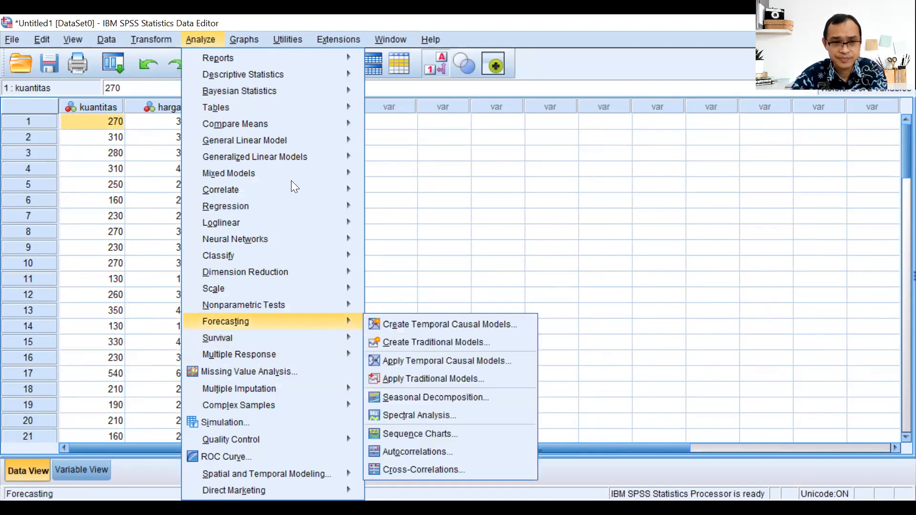
pyautogui.moveTo(313, 205)
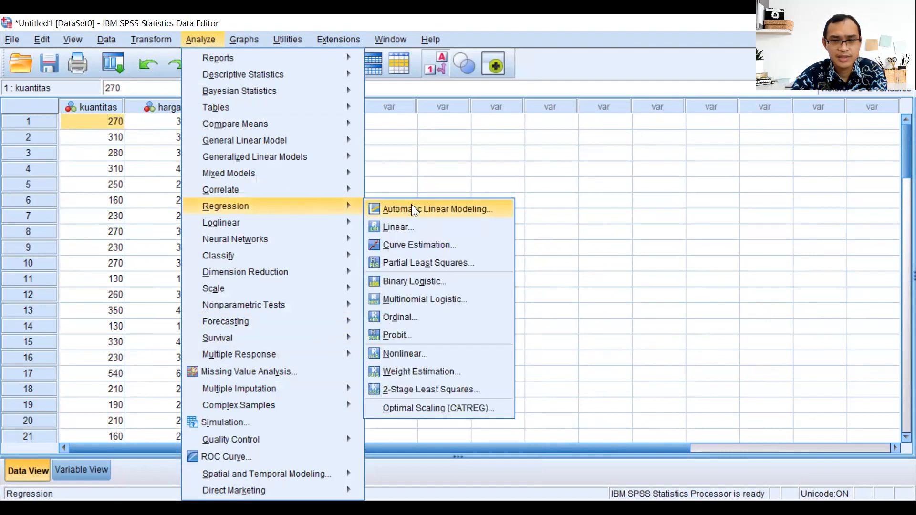
pyautogui.click(430, 228)
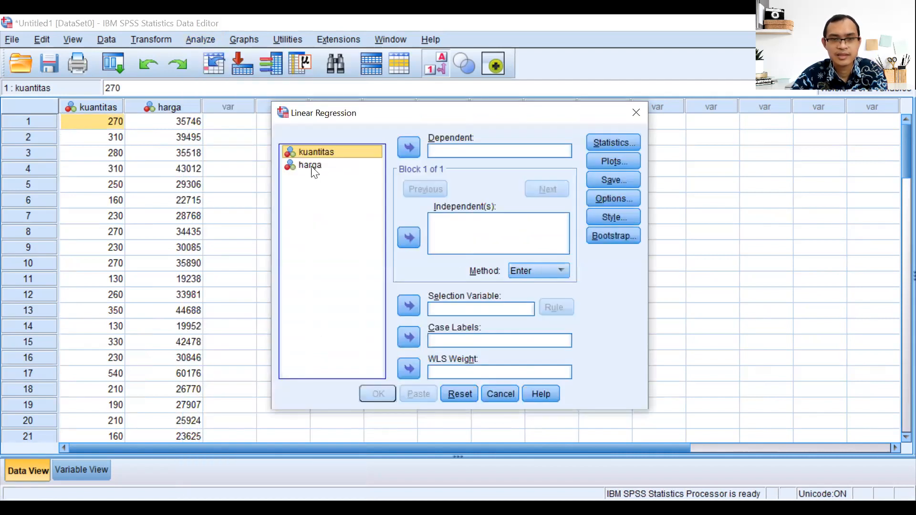
pyautogui.click(311, 168)
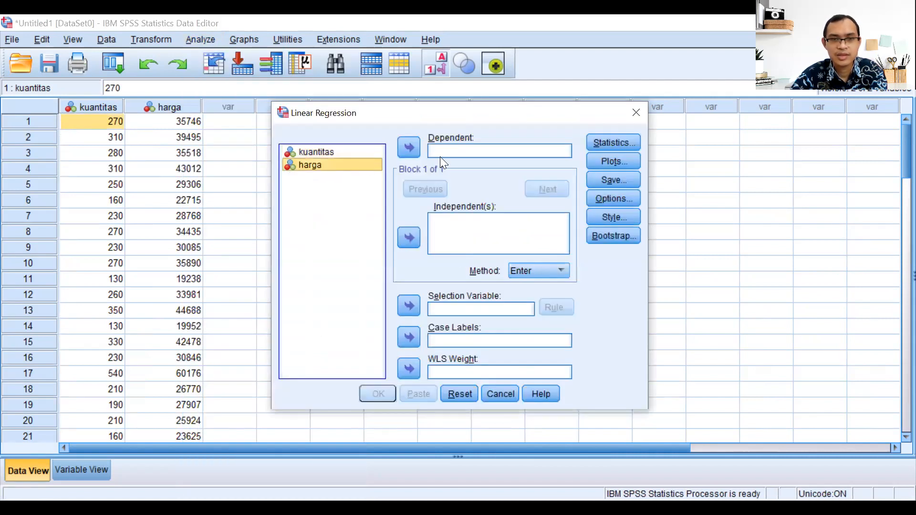
pyautogui.click(412, 149)
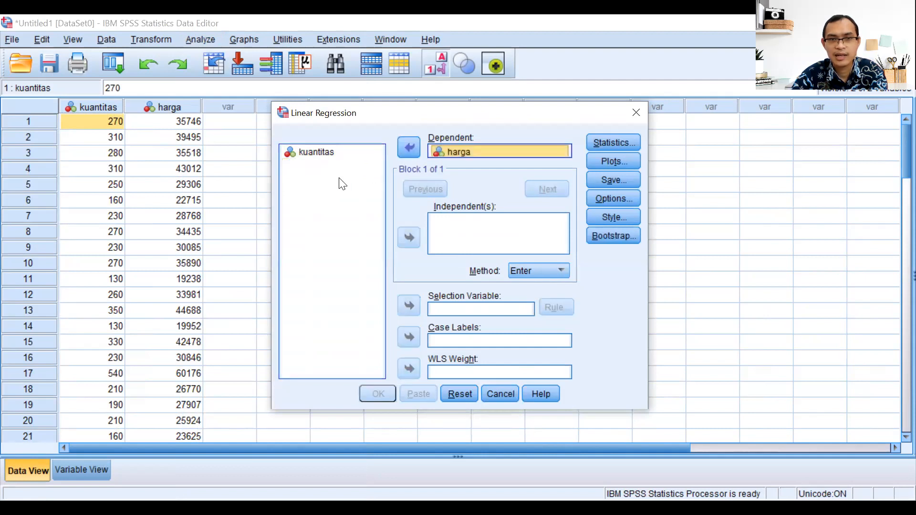
pyautogui.click(321, 152)
pyautogui.click(410, 238)
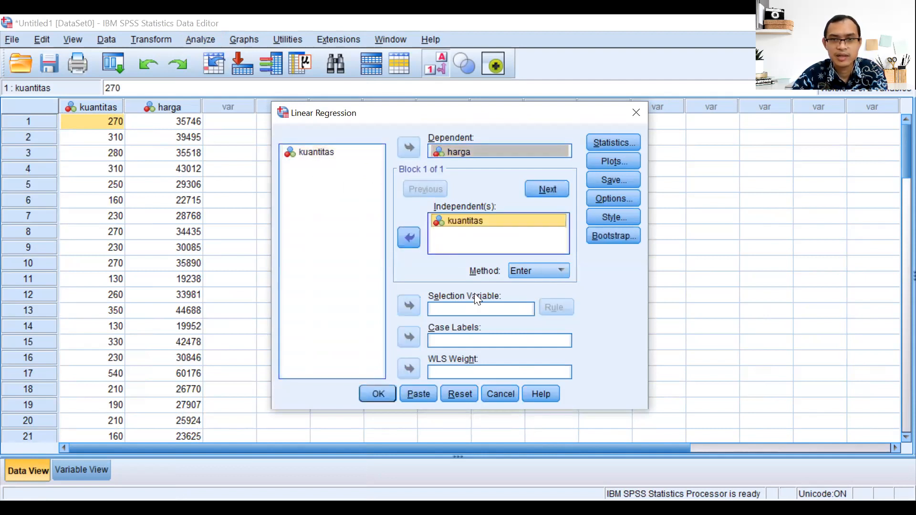
pyautogui.click(380, 400)
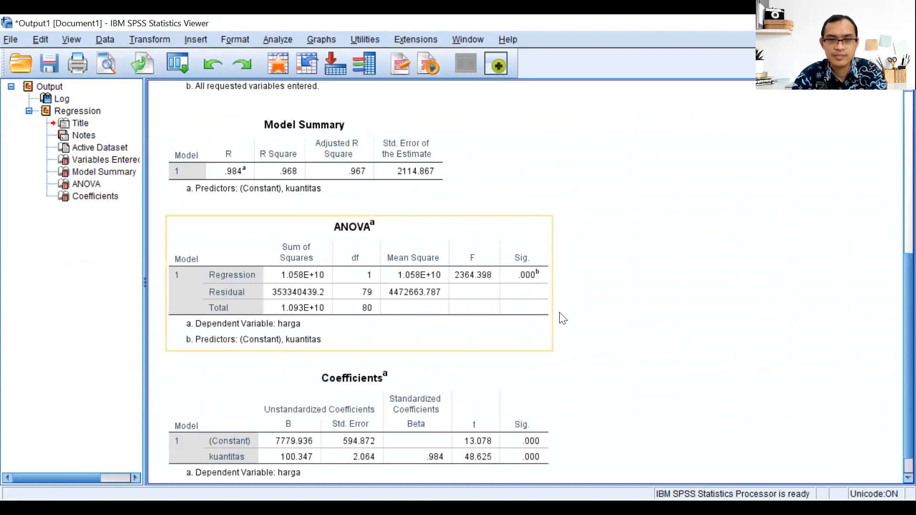
# Review the Model Summary, ANOVA and Coefficients tables in the regression output
pyautogui.click(308, 188)
pyautogui.click(288, 265)
pyautogui.click(281, 181)
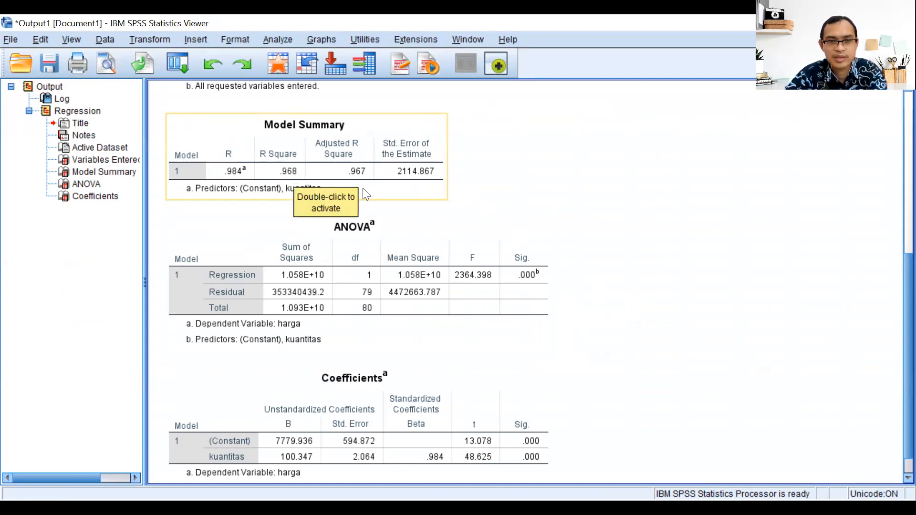
pyautogui.click(523, 193)
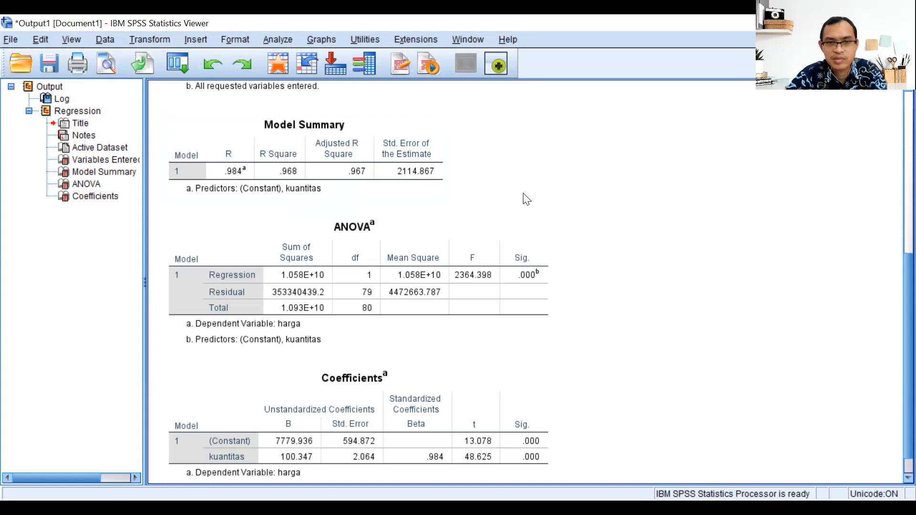
pyautogui.scroll(-1, 586, 190)
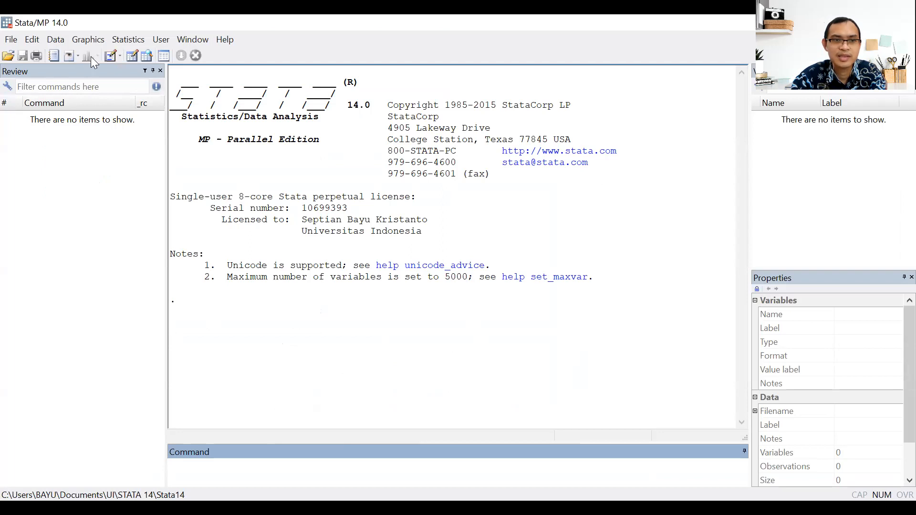
# Switch to Stata, paste the data into the Data Editor with the first row as variable names, and preview the save dialog without saving
pyautogui.click(129, 57)
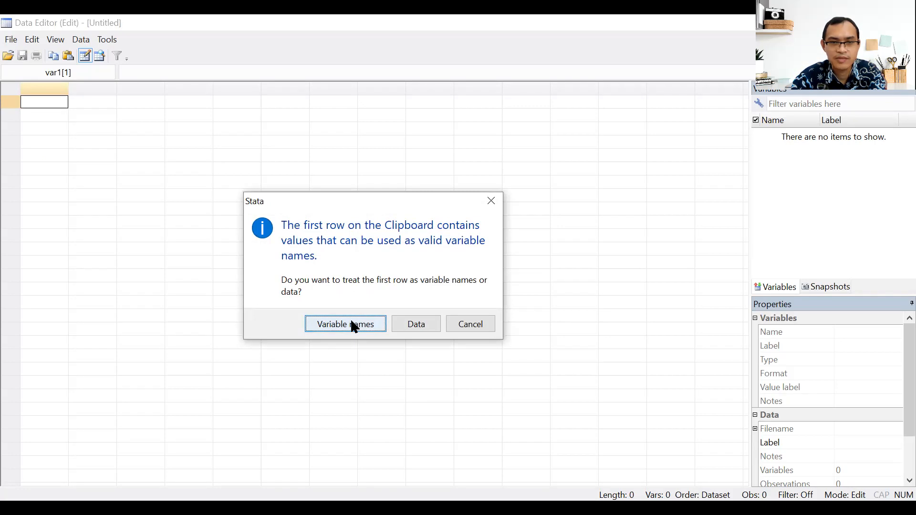
pyautogui.click(354, 325)
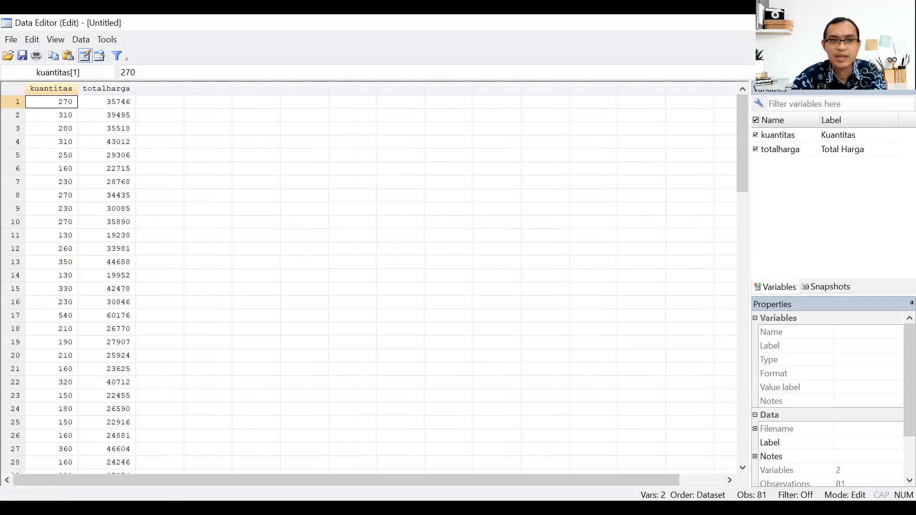
pyautogui.click(23, 56)
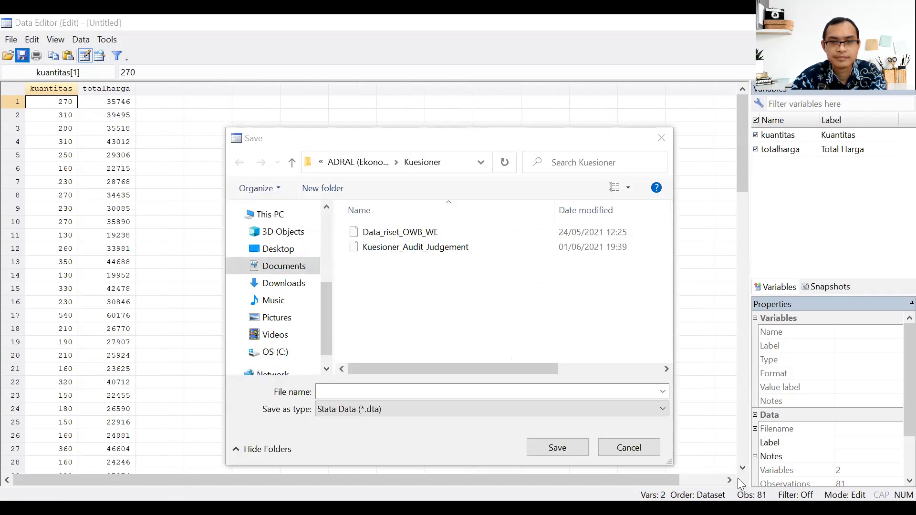
pyautogui.click(625, 448)
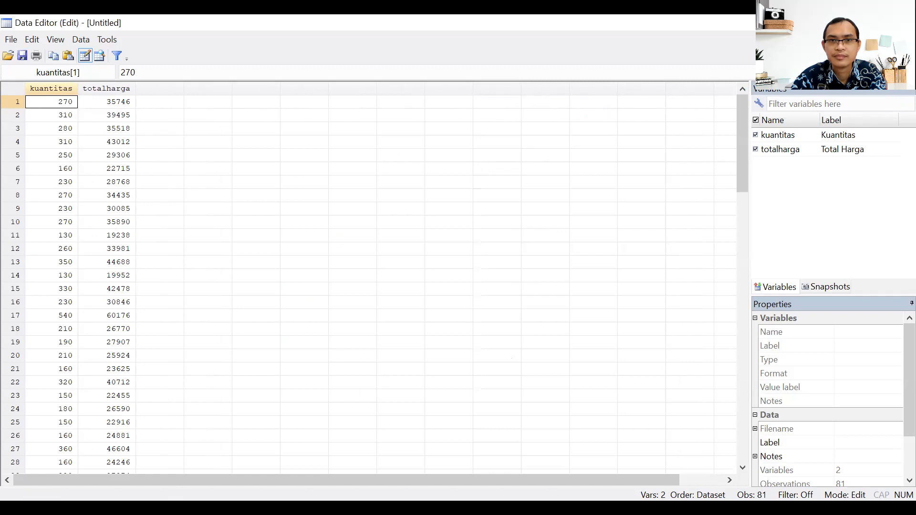
# Return to Stata's main window and run the command "regress totalharga kuantitas"
pyautogui.hotkey('alt', 'Tab')
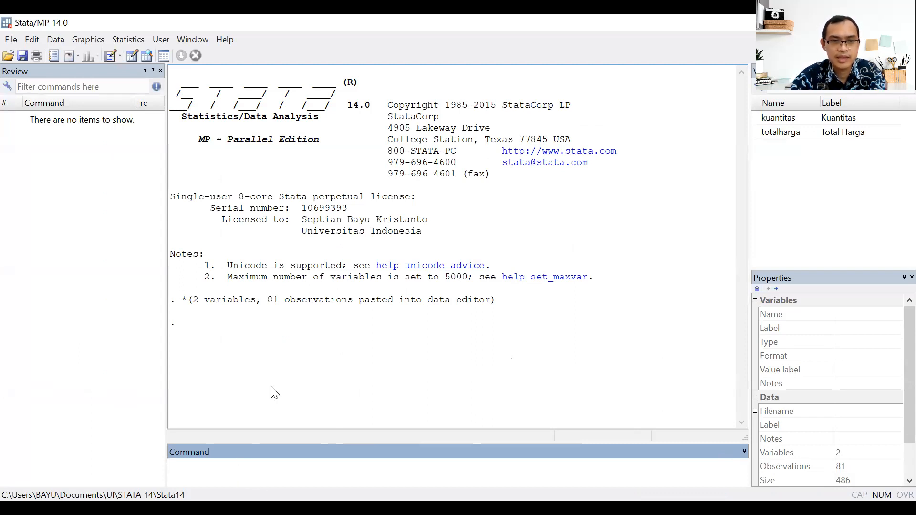
pyautogui.write('regr')
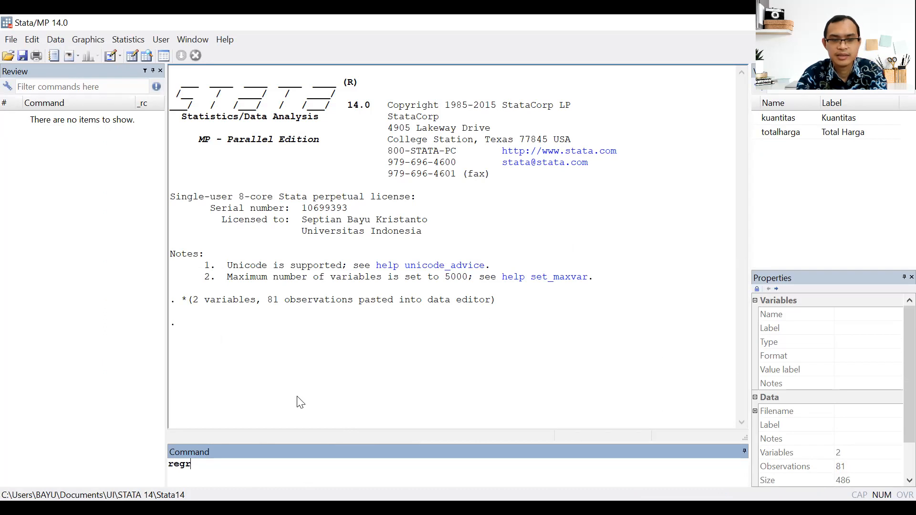
pyautogui.moveTo(221, 470); pyautogui.dragTo(123, 467)
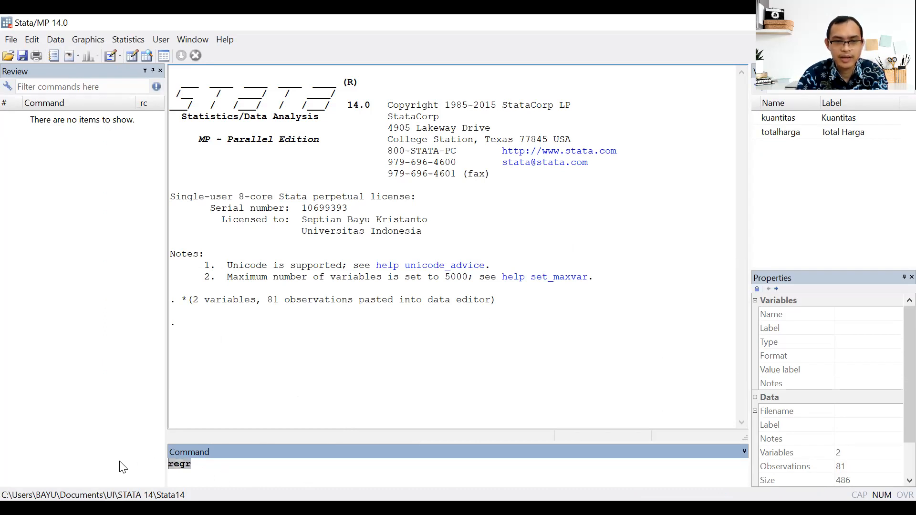
pyautogui.write('regrea')
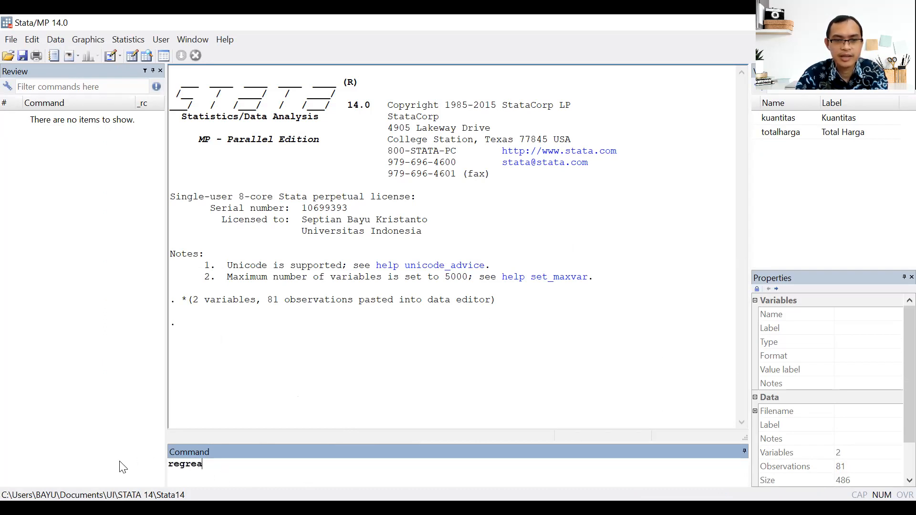
pyautogui.press('BackSpace')
pyautogui.write('ss')
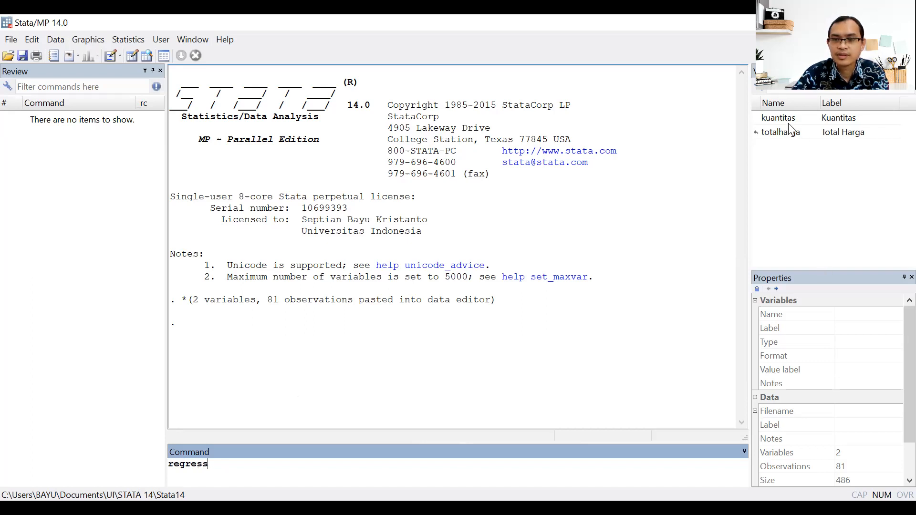
pyautogui.click(785, 134)
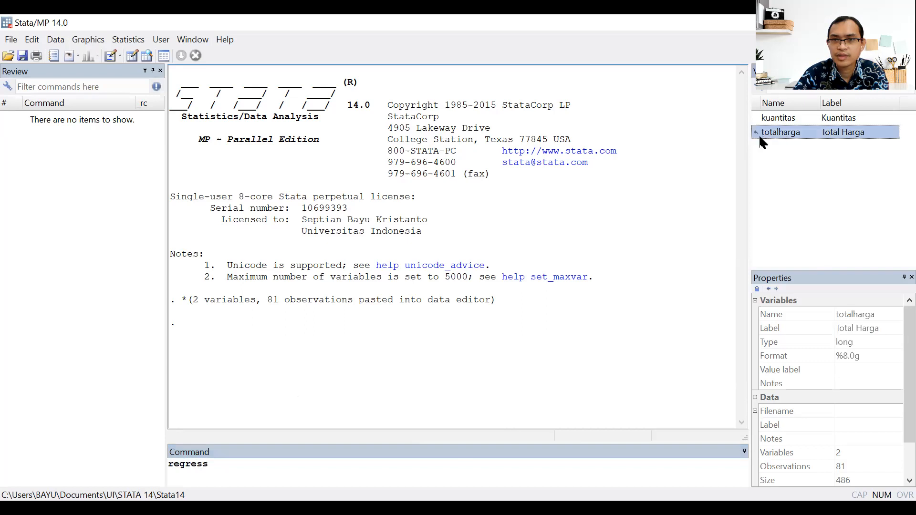
pyautogui.click(756, 132)
pyautogui.click(754, 118)
pyautogui.click(755, 120)
pyautogui.press('Return')
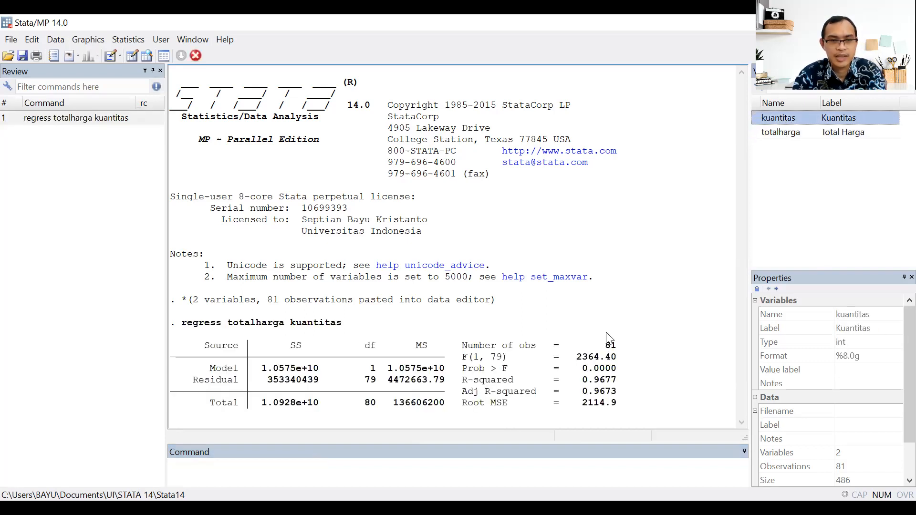